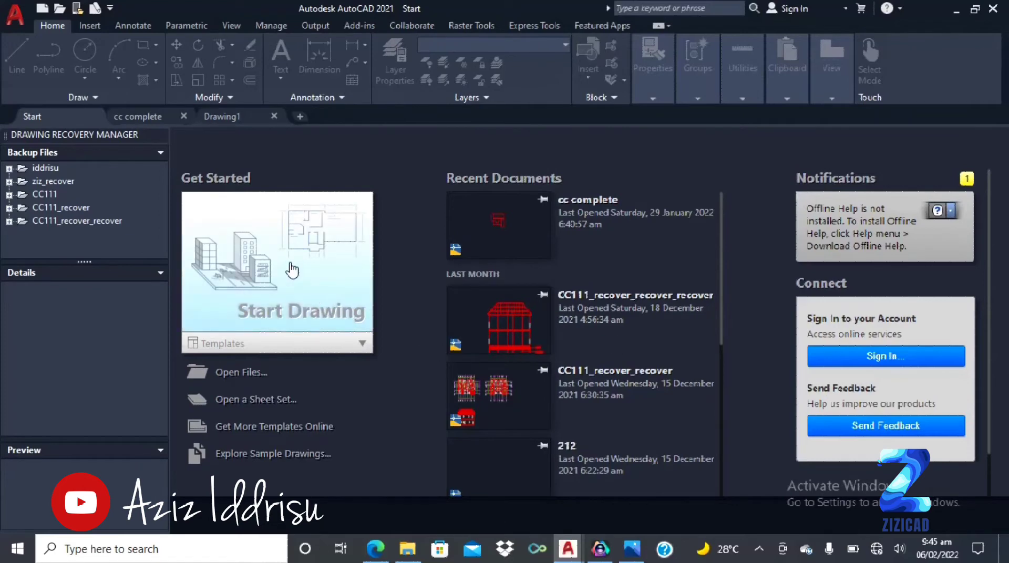
Start a new blank drawing and look over the application's file commands.
click(292, 270)
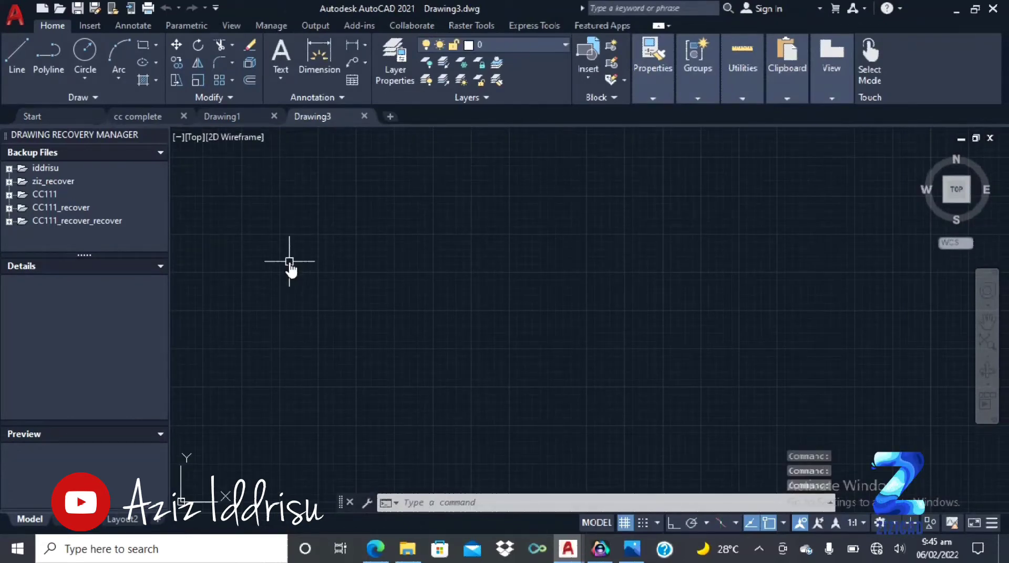
click(20, 15)
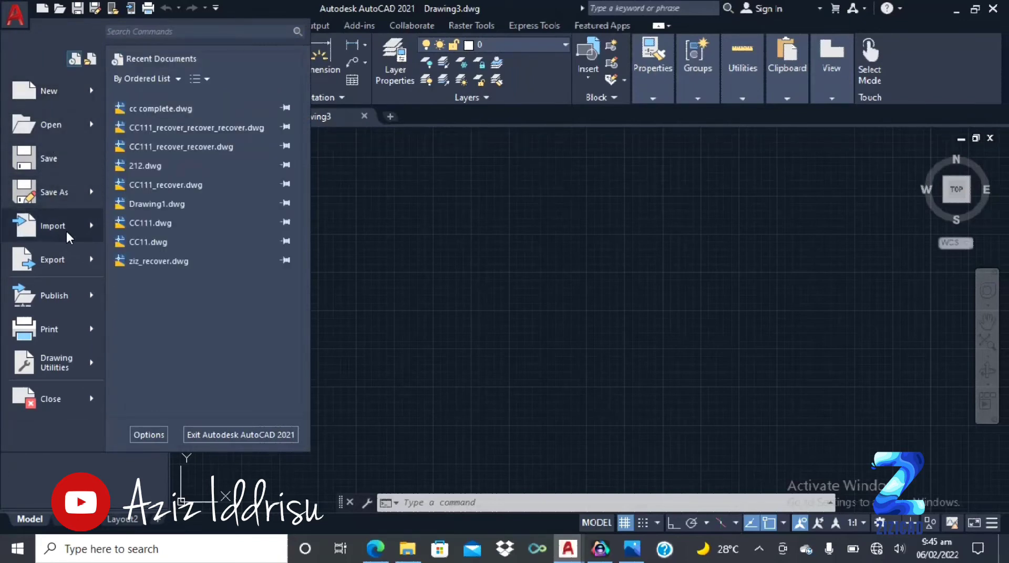
click(22, 20)
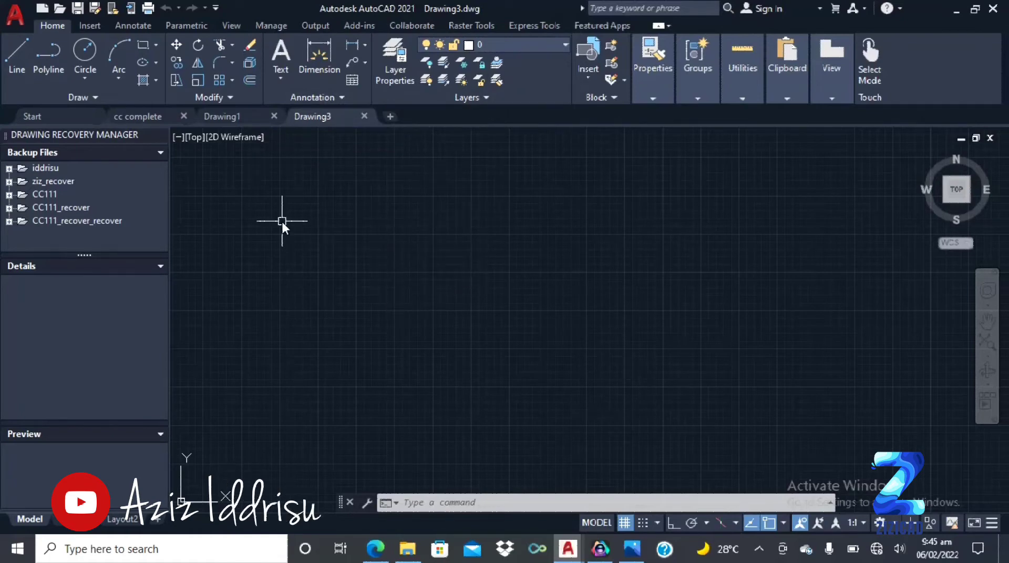
Draw a closed triangle with a horizontal base from three separate segments using the Line command.
click(22, 64)
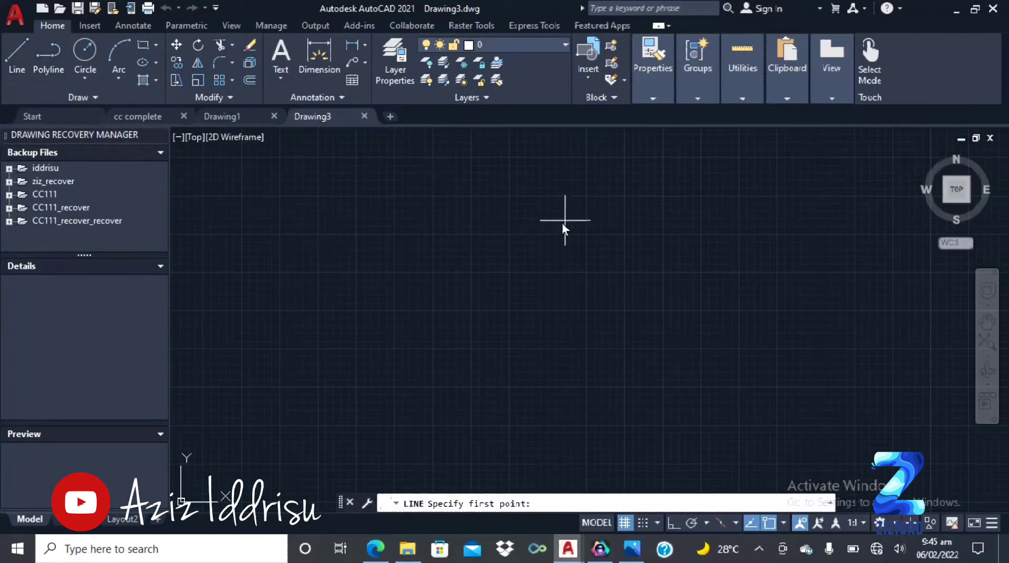
click(518, 191)
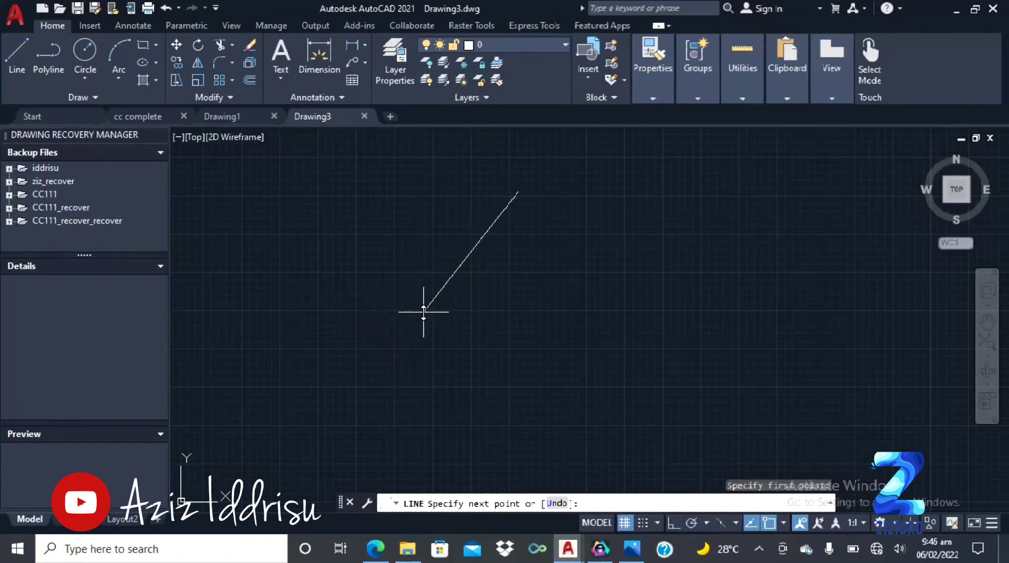
click(416, 324)
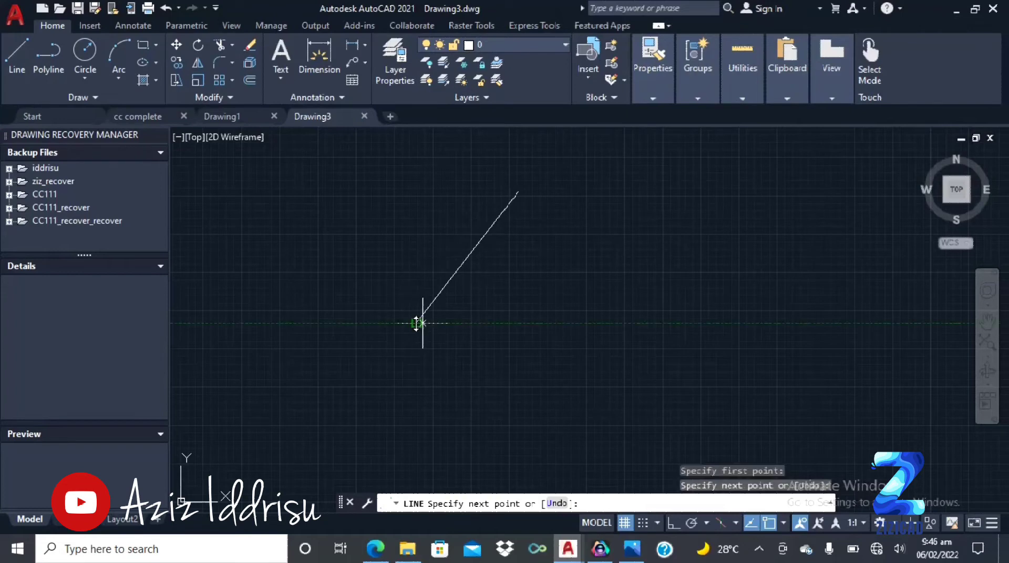
click(609, 322)
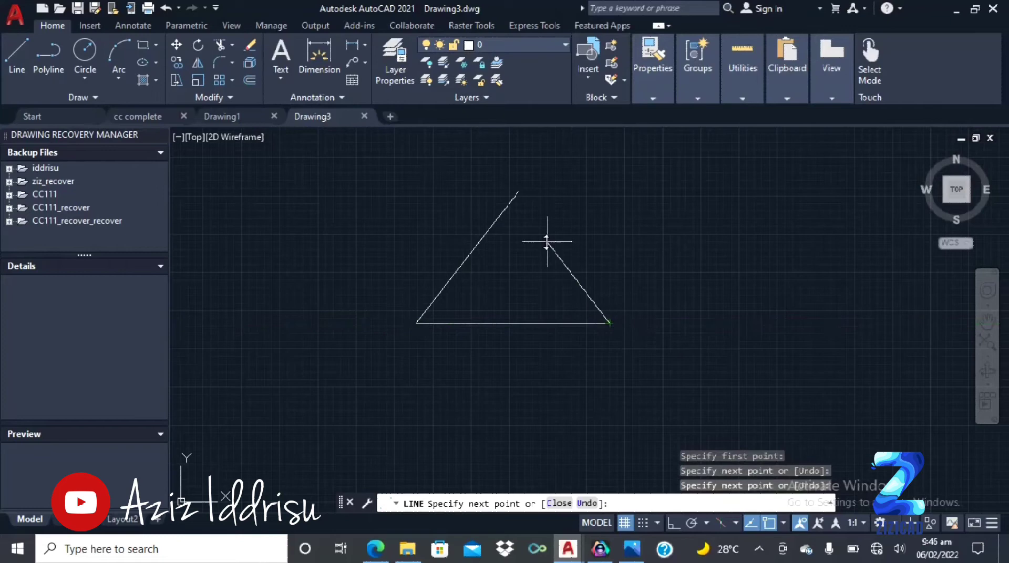
click(519, 193)
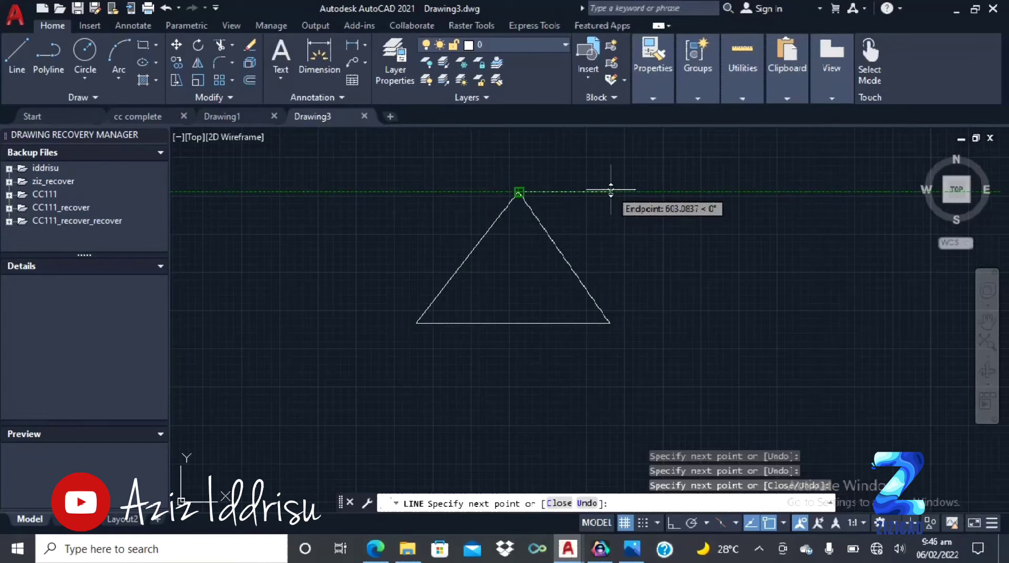
key(Return)
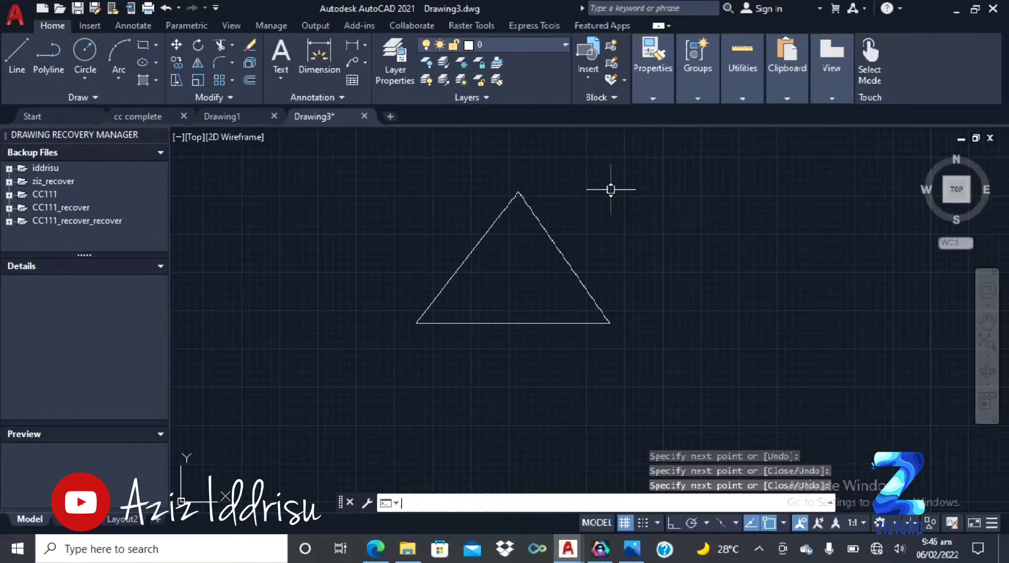
key(Escape)
key(Escape)
key(Escape)
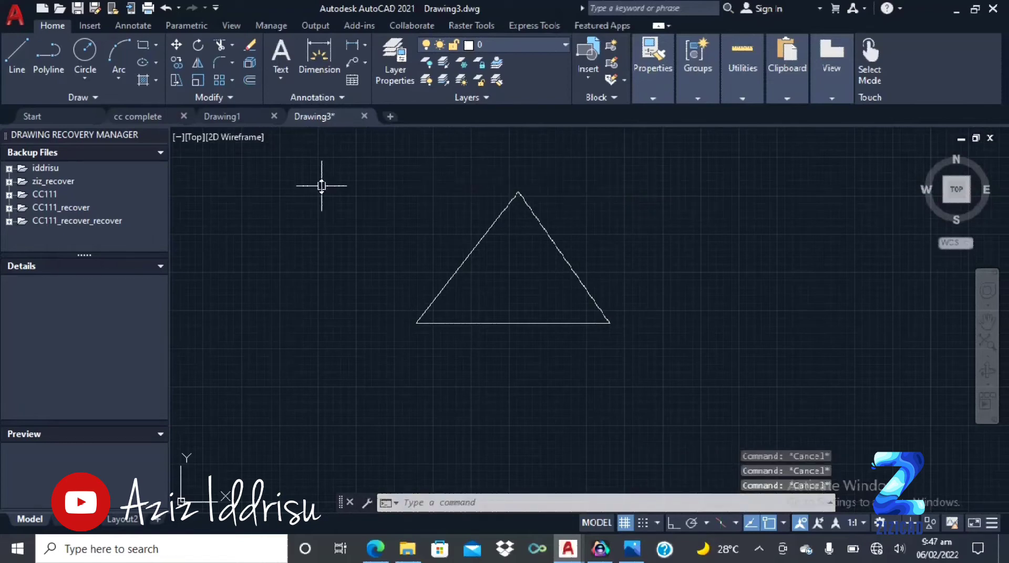
Draw a second, wider triangle to the right of the first as a single polyline returning to its apex.
scroll(253, 203, down, 2)
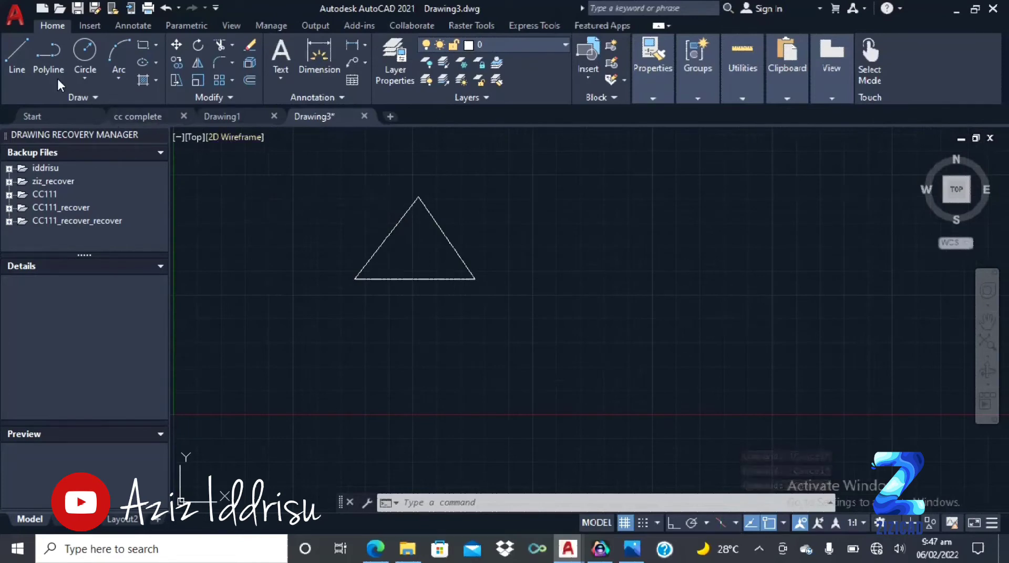
click(55, 49)
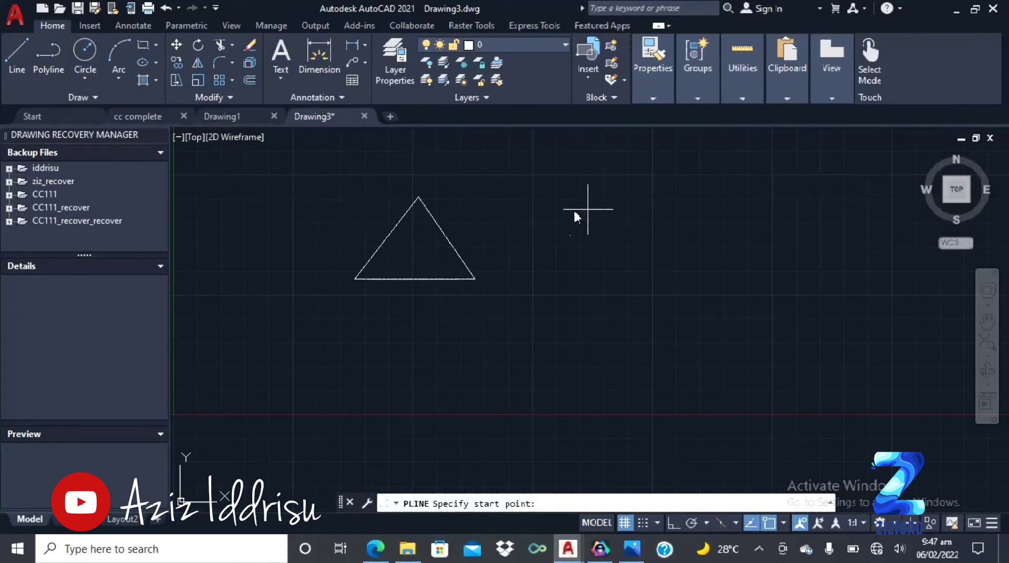
click(626, 183)
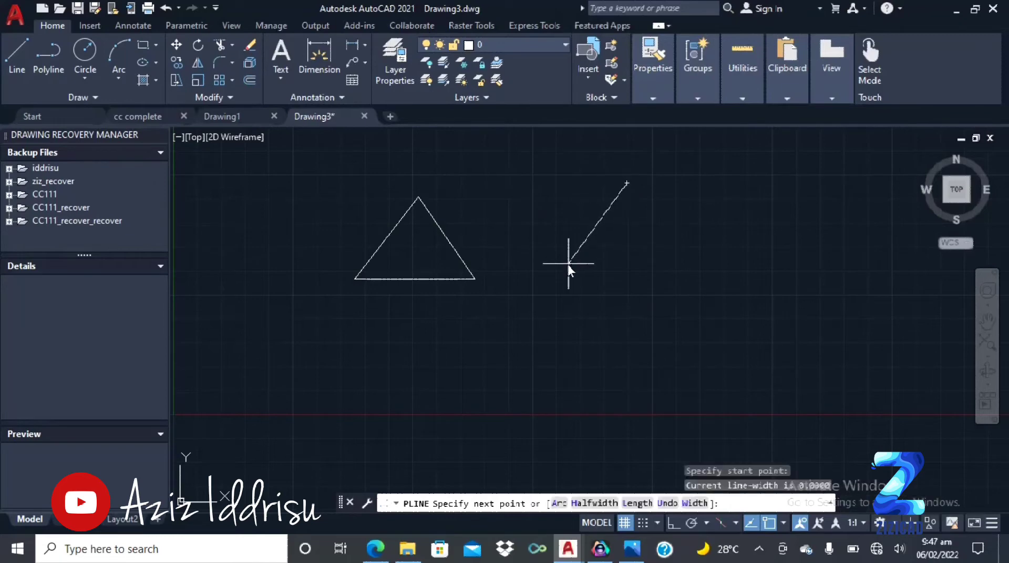
click(559, 277)
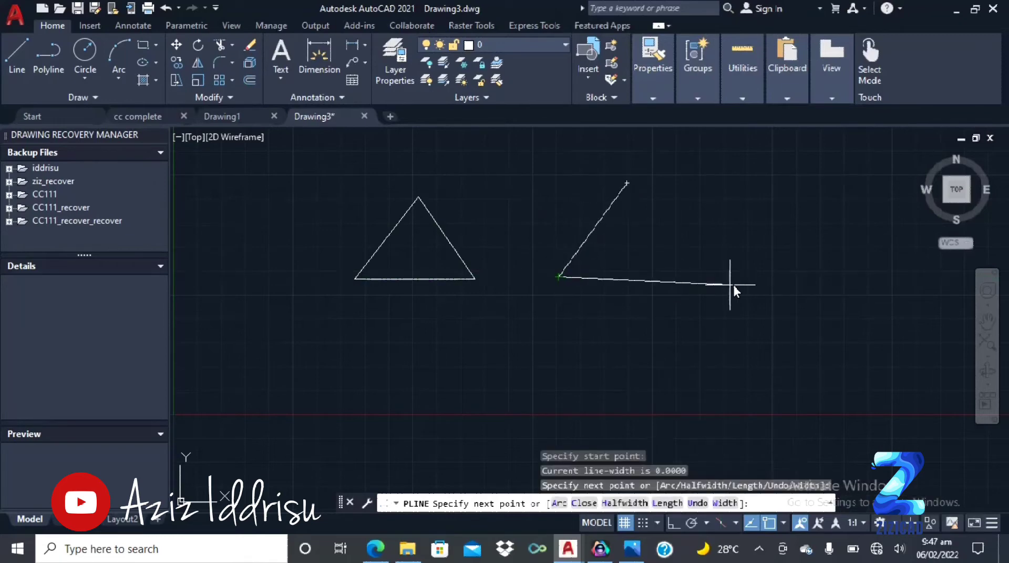
click(722, 276)
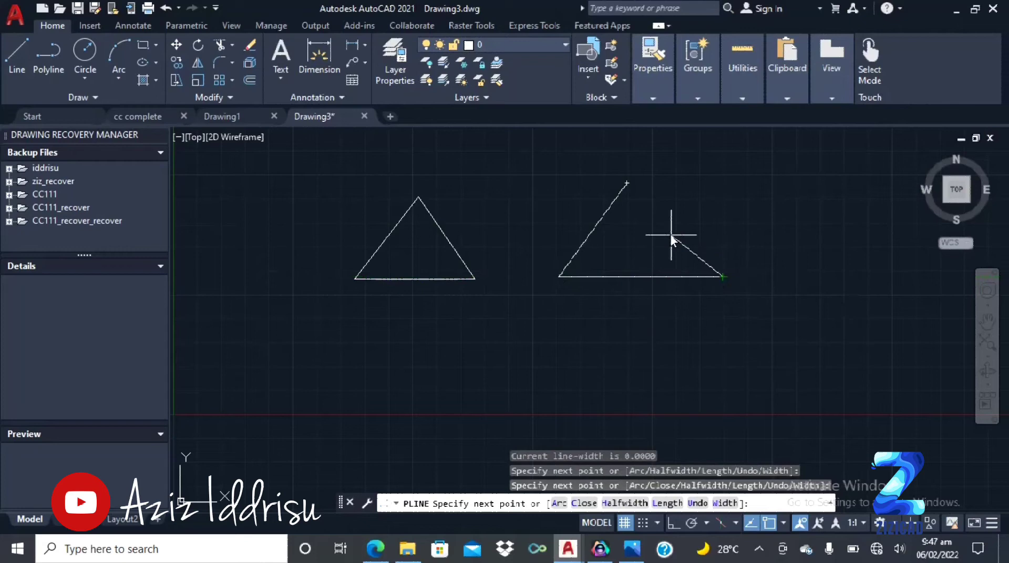
click(627, 184)
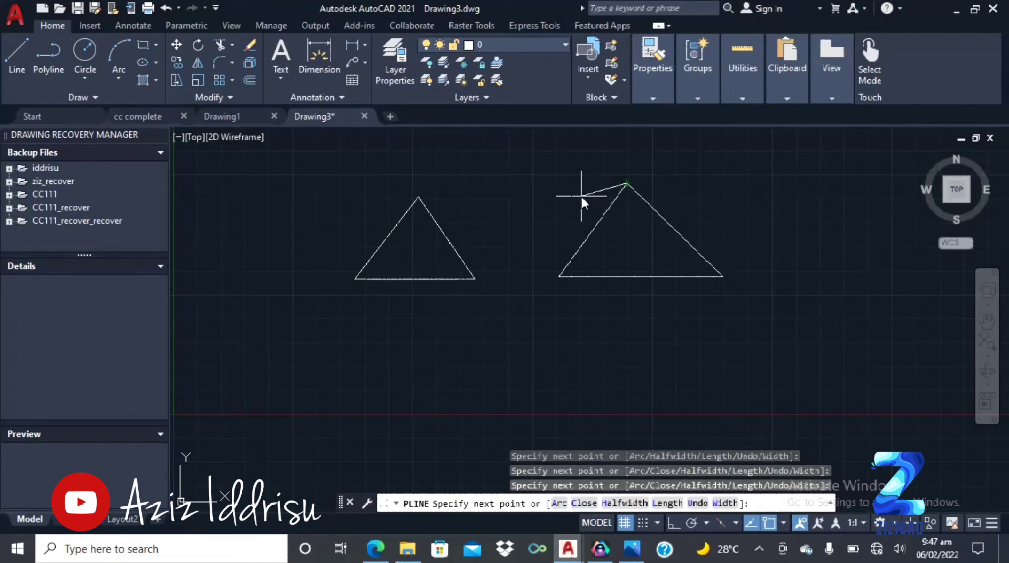
key(Return)
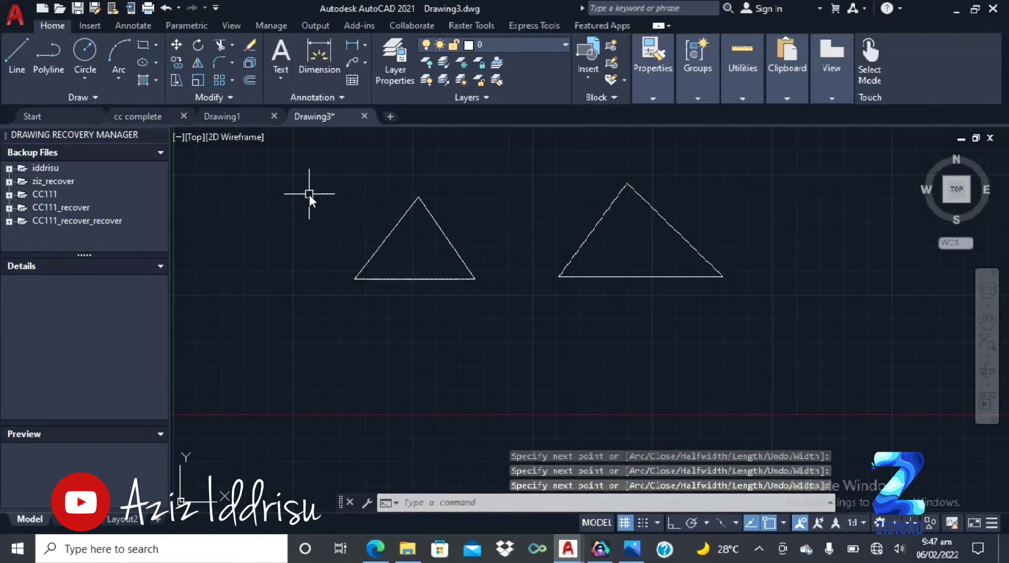
Select individual sides of the line-drawn triangle and then the polyline triangle to compare how each selects, clearing the selection each time.
click(393, 229)
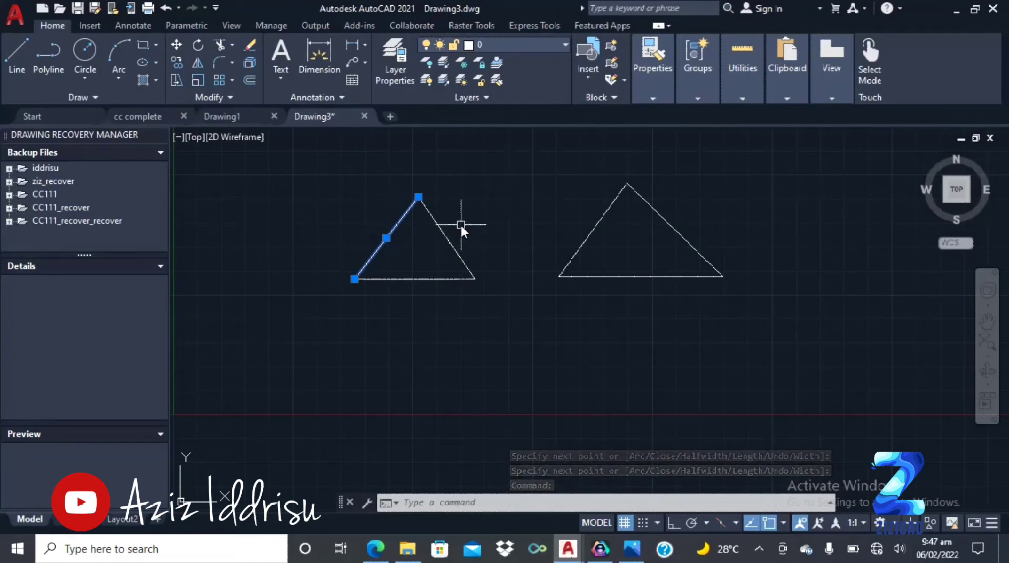
click(447, 225)
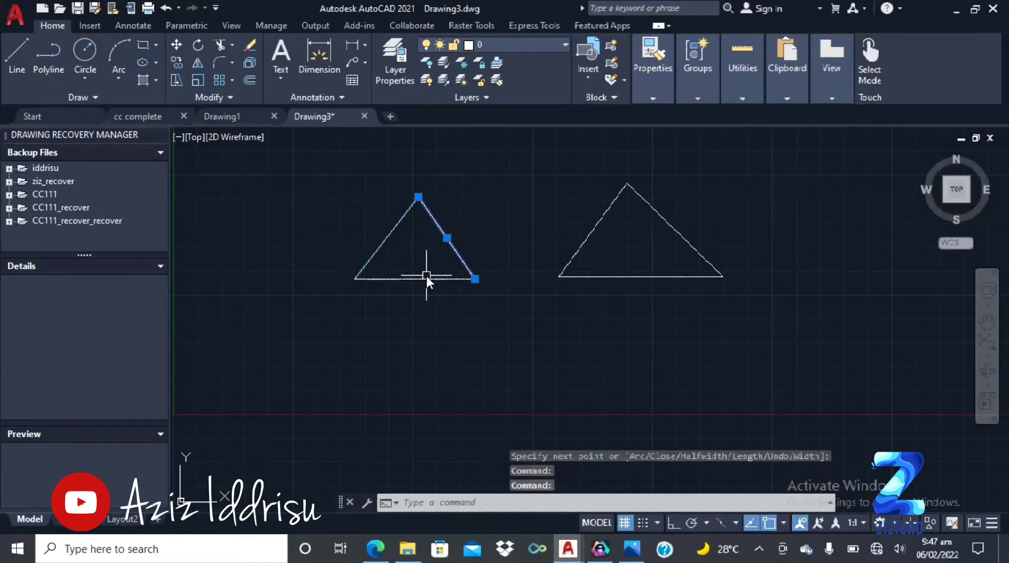
click(426, 279)
click(393, 228)
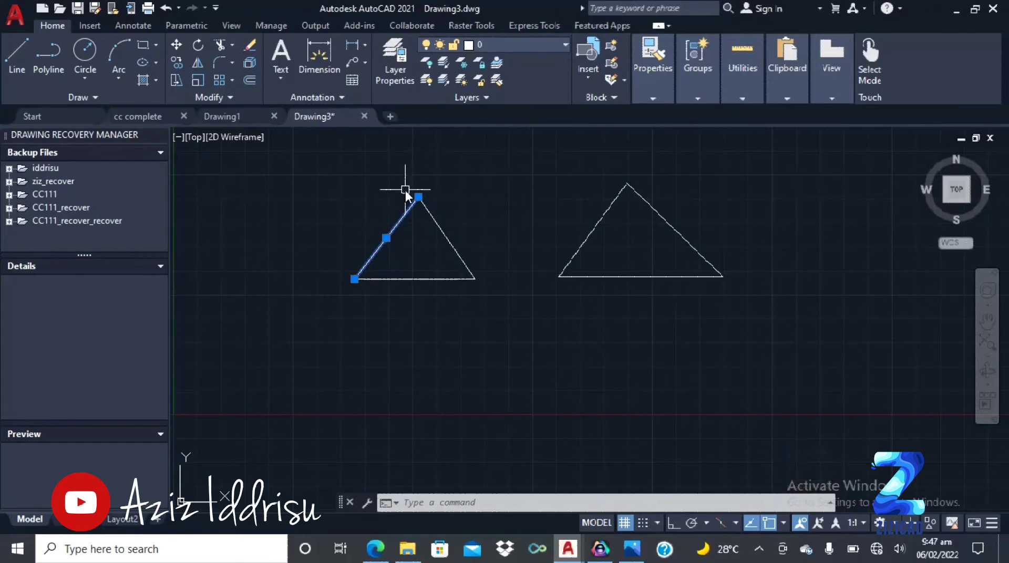
key(Escape)
key(Escape)
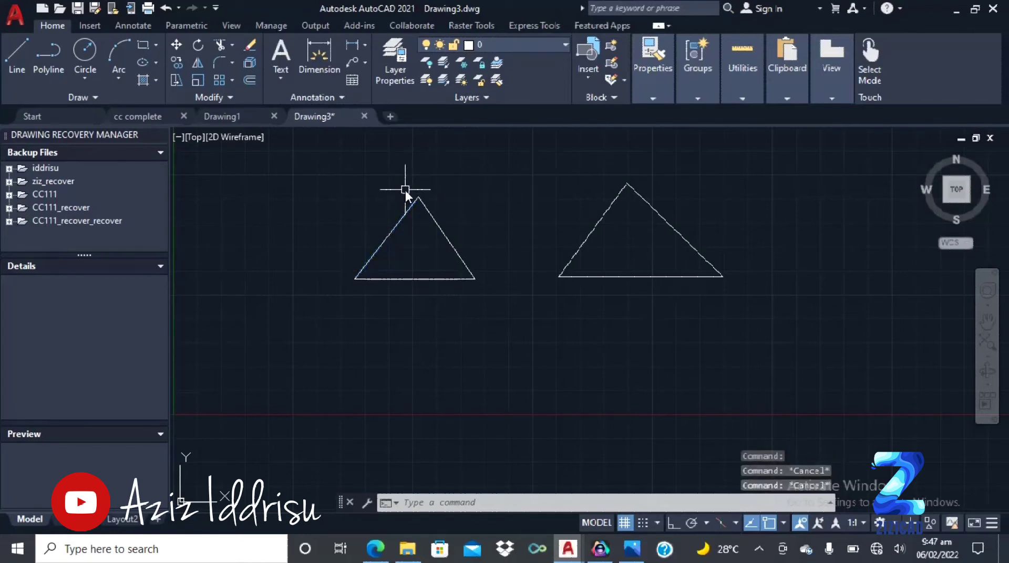
key(Escape)
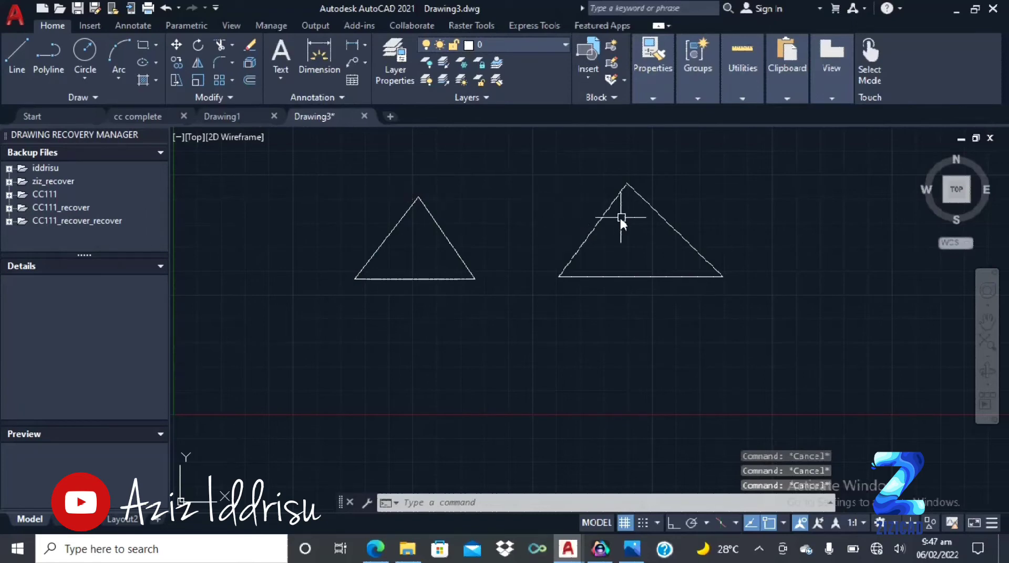
click(604, 217)
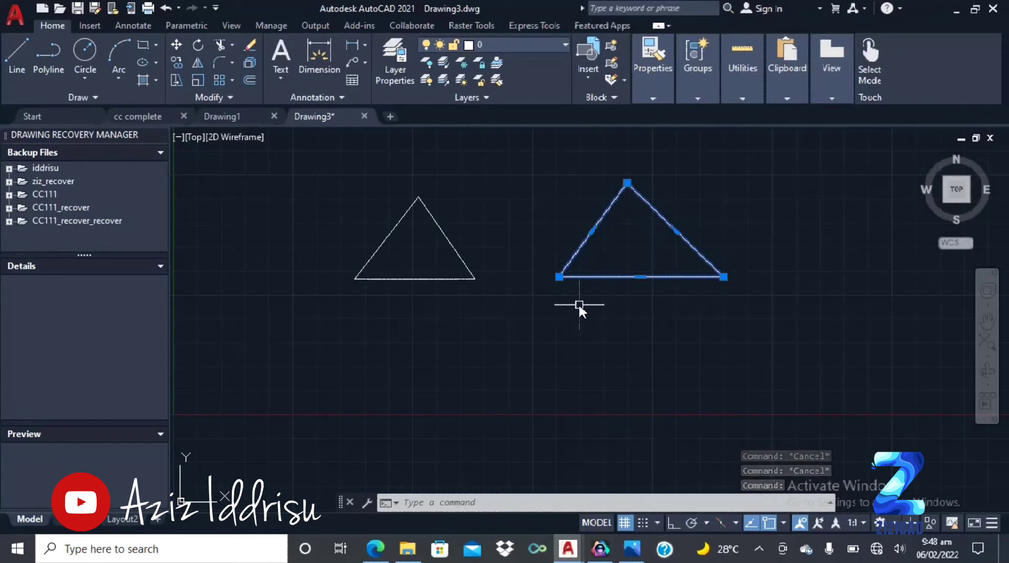
key(Escape)
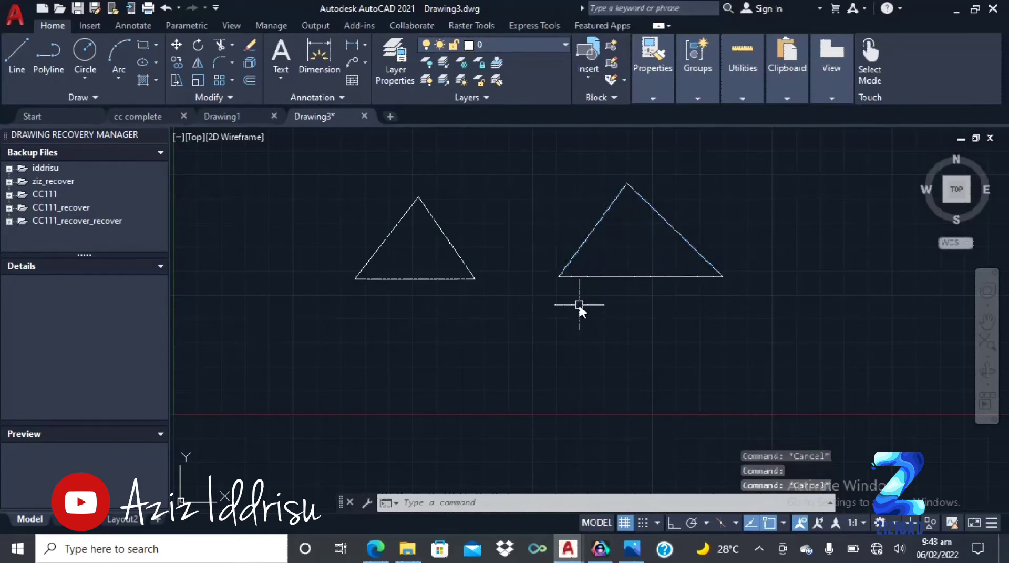
Draw a circle below the first triangle with the Center, Radius method.
click(85, 78)
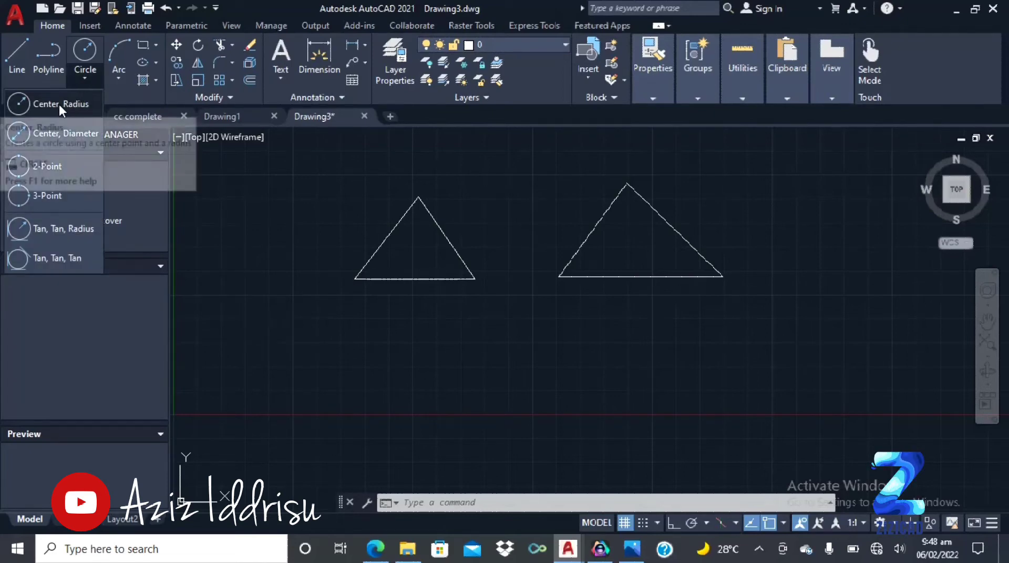
click(72, 105)
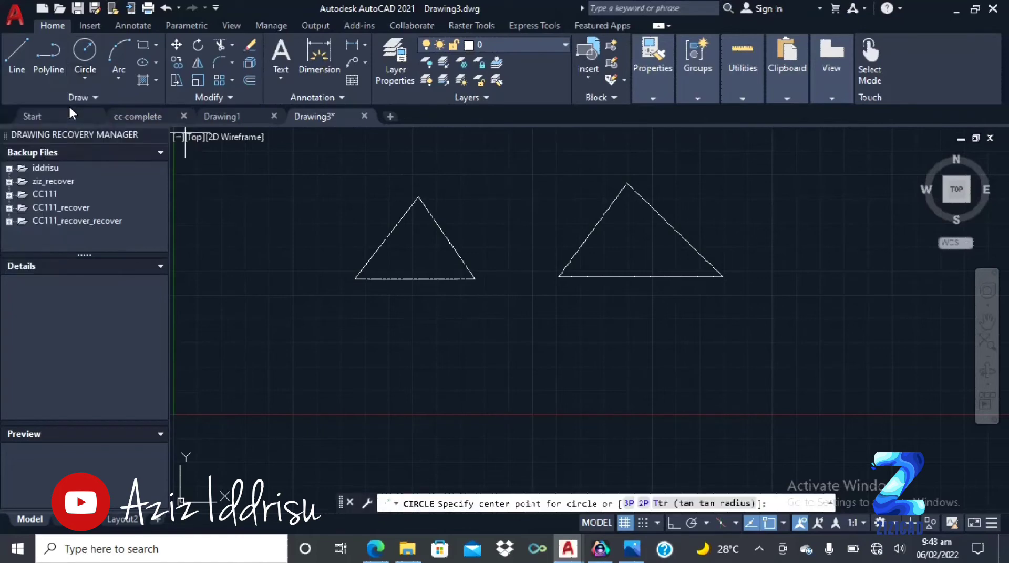
click(393, 390)
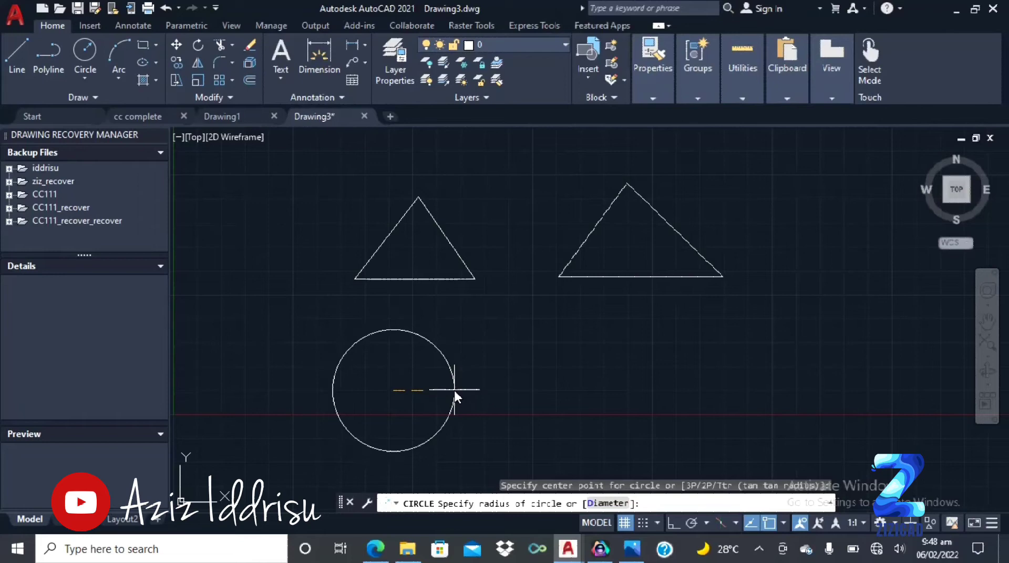
click(459, 390)
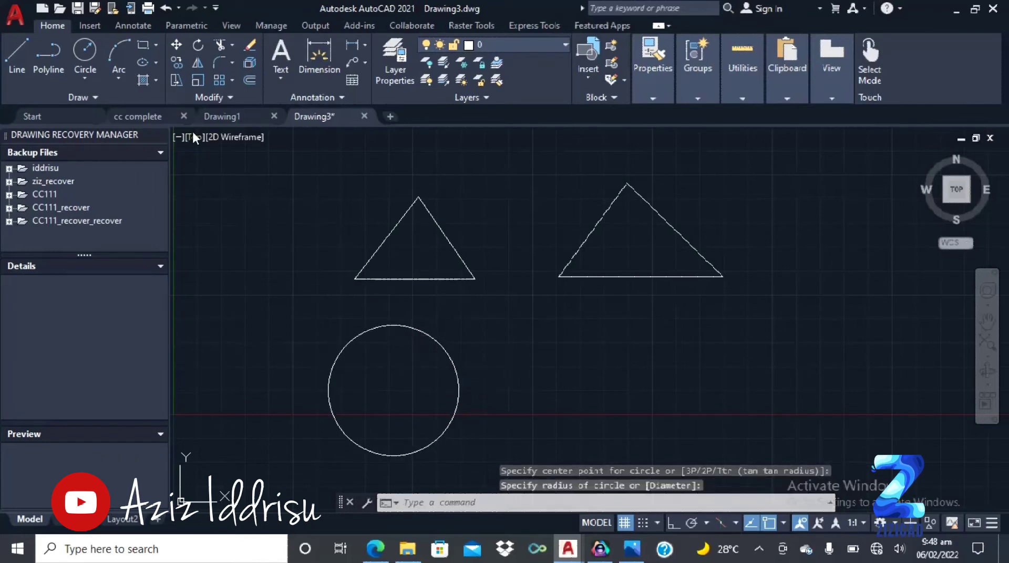
Draw a circle below the second triangle with the 2-Point method, placing its diameter endpoints roughly horizontally.
click(96, 77)
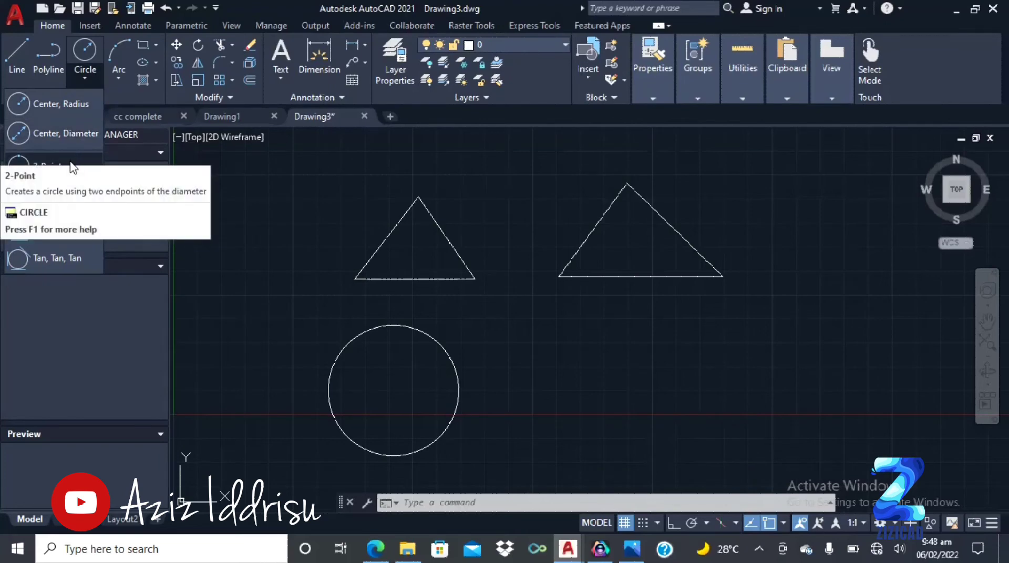
click(72, 164)
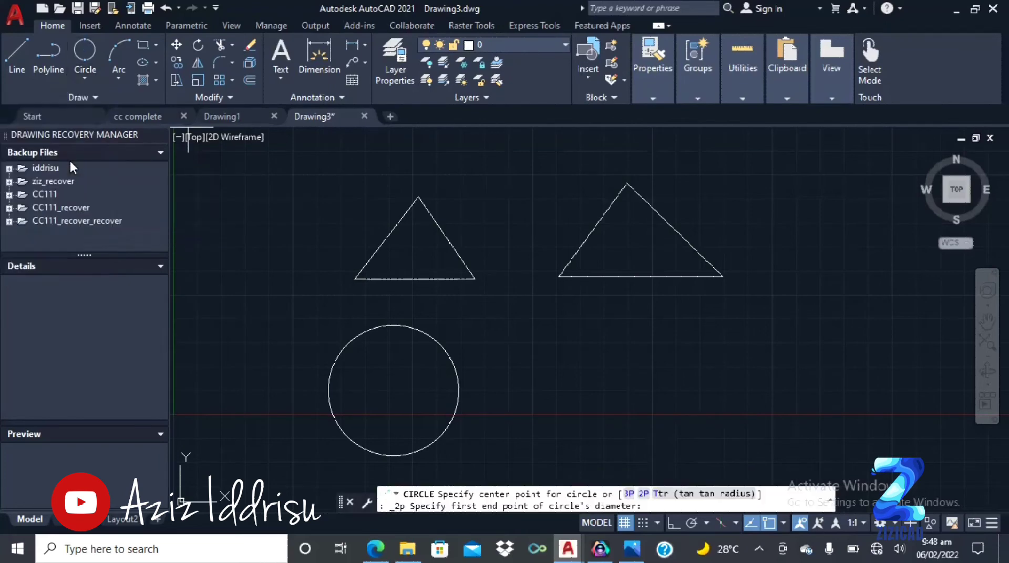
click(542, 373)
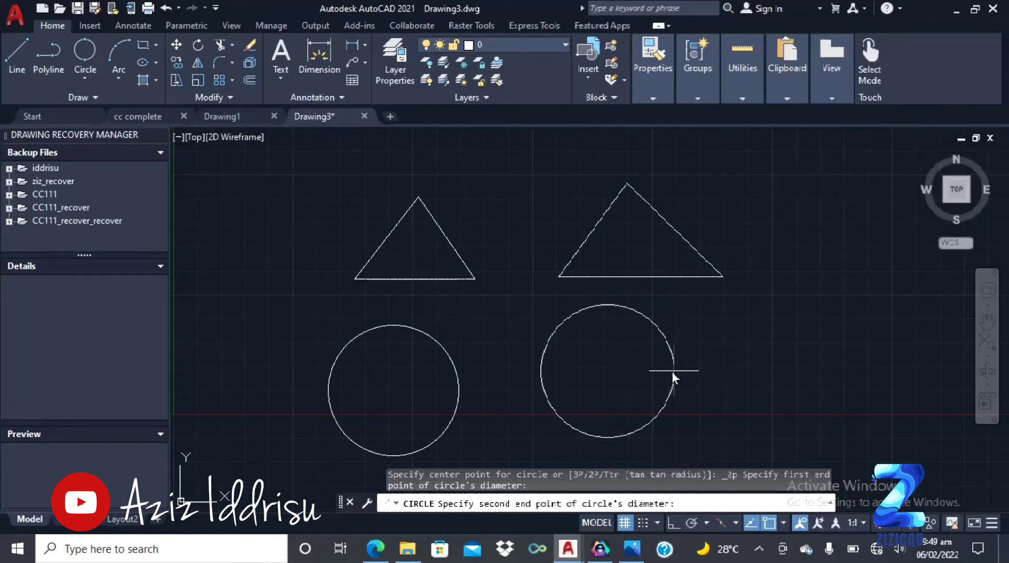
click(689, 371)
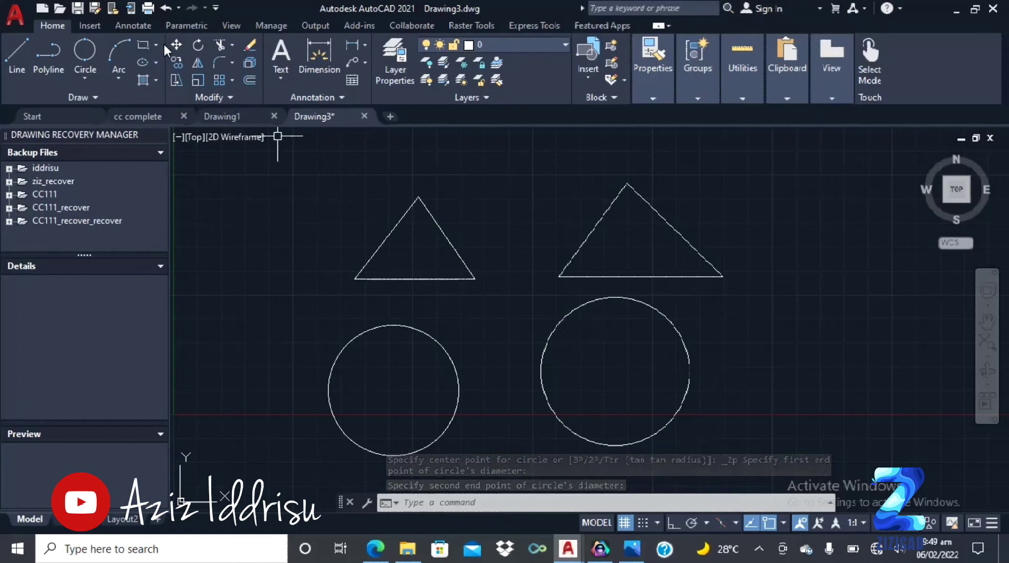
click(117, 72)
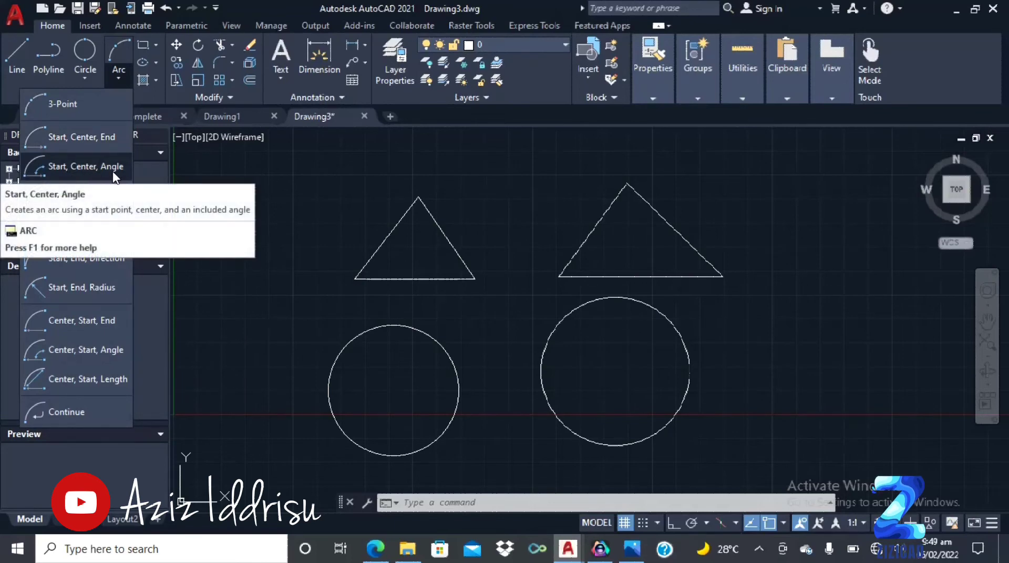
click(118, 79)
mouse_move(204, 110)
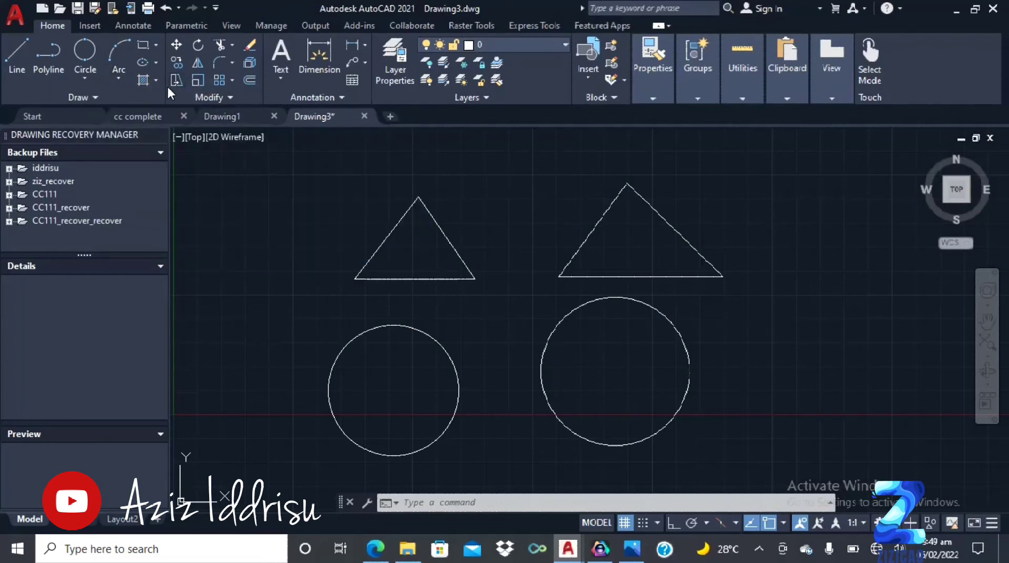
Draw a small horizontal rectangle to the left of the first triangle by its two opposite corners.
click(157, 45)
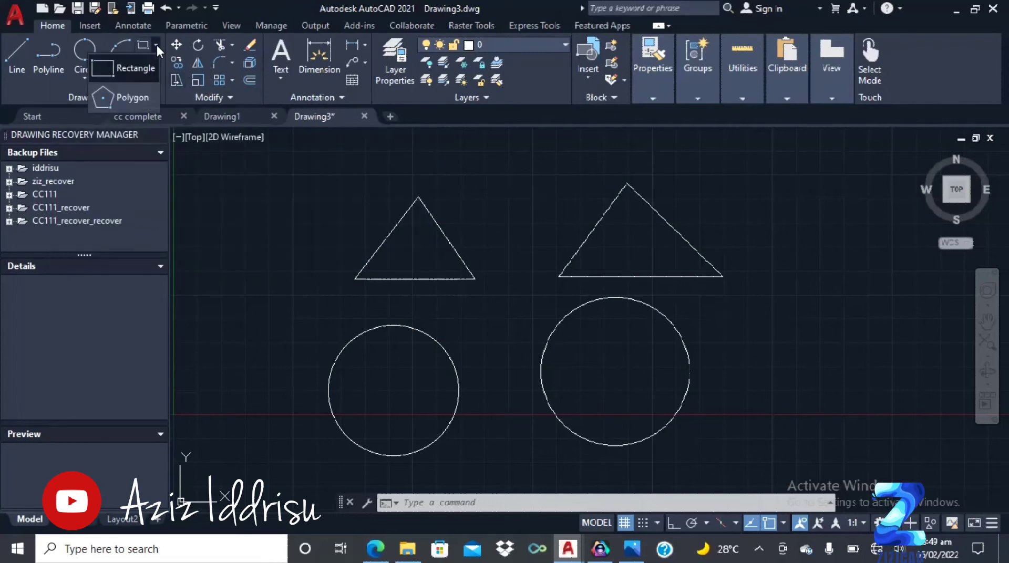
click(142, 62)
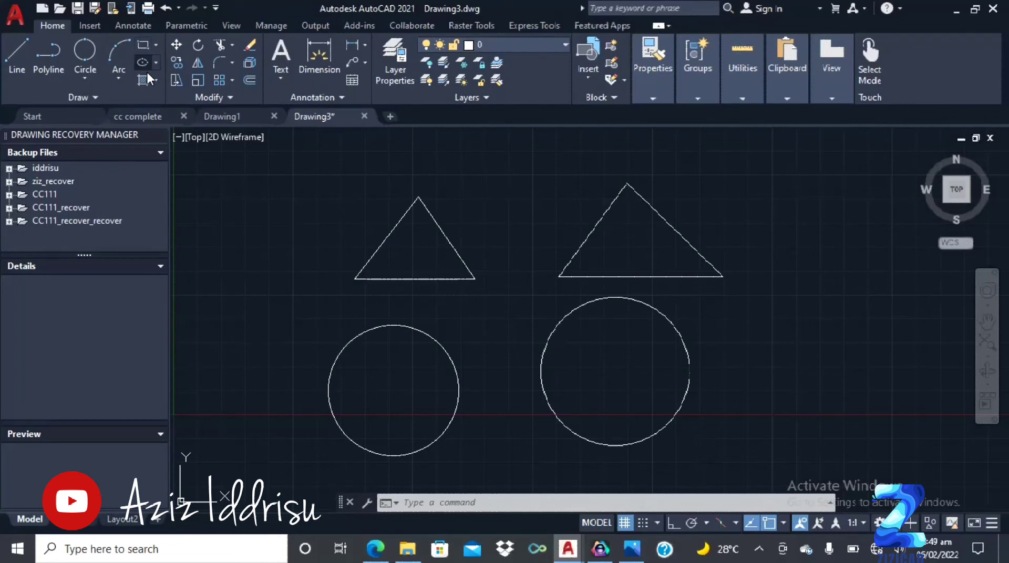
click(213, 184)
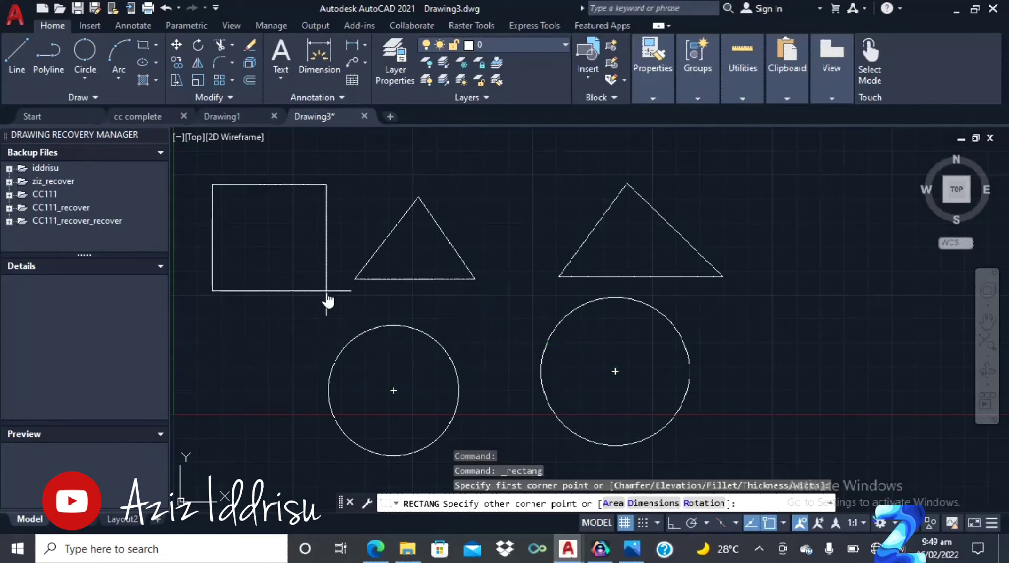
click(310, 230)
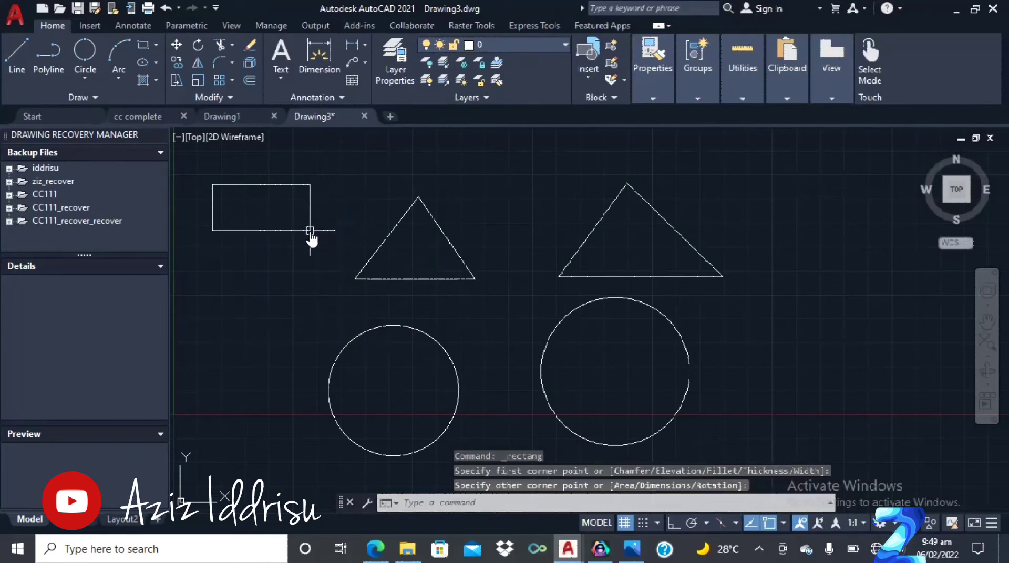
key(Return)
key(Return)
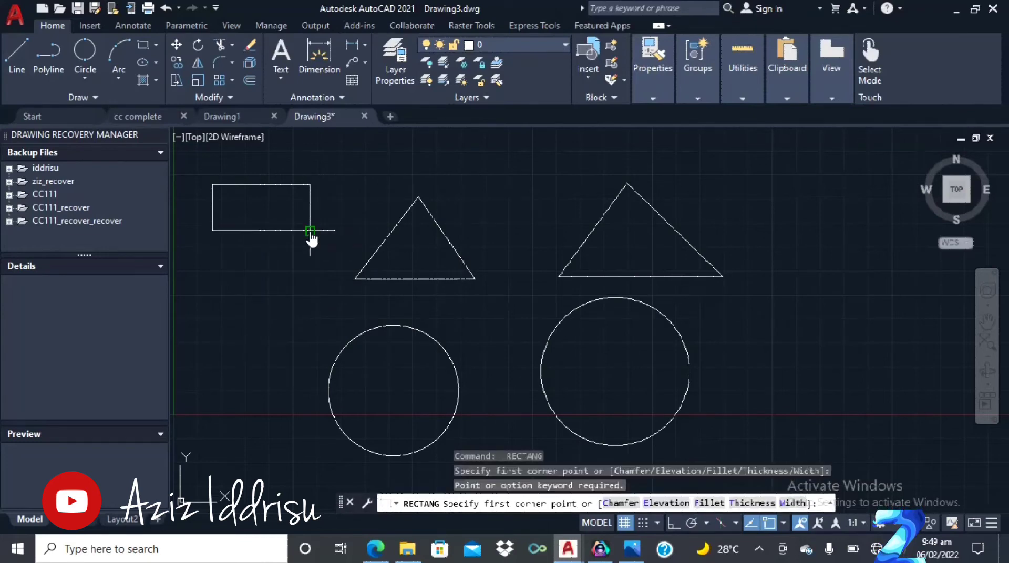
key(Escape)
key(Escape)
key(Escape)
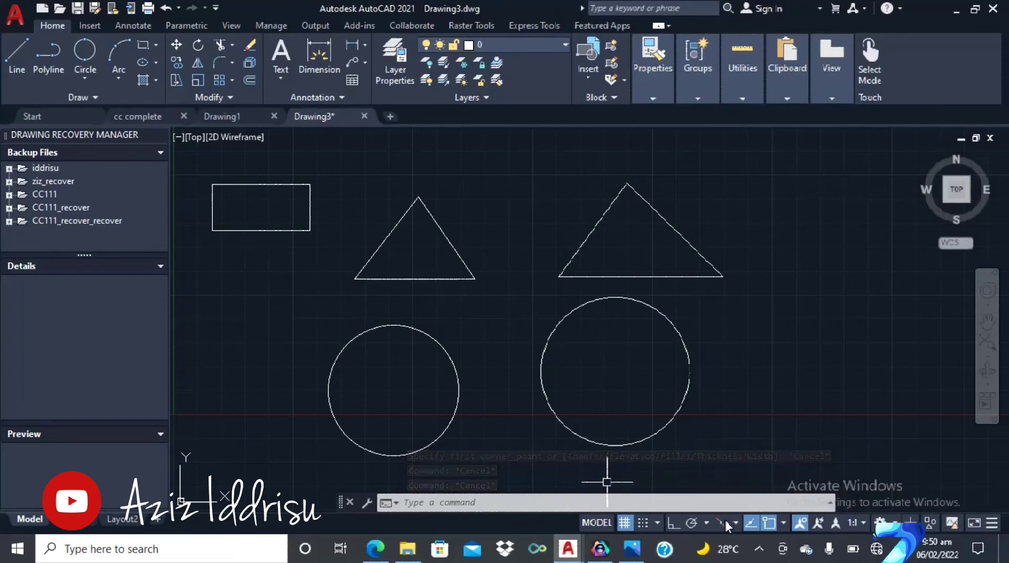
Turn on Ortho mode and draw a continuous chain of horizontal and vertical lines to the right of the polyline triangle and its circle.
click(673, 523)
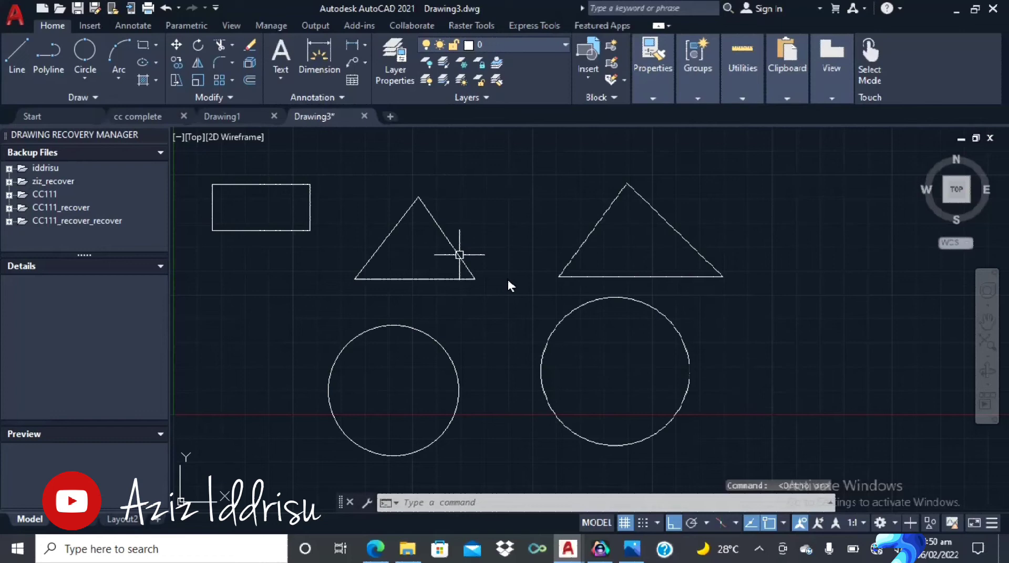
click(18, 53)
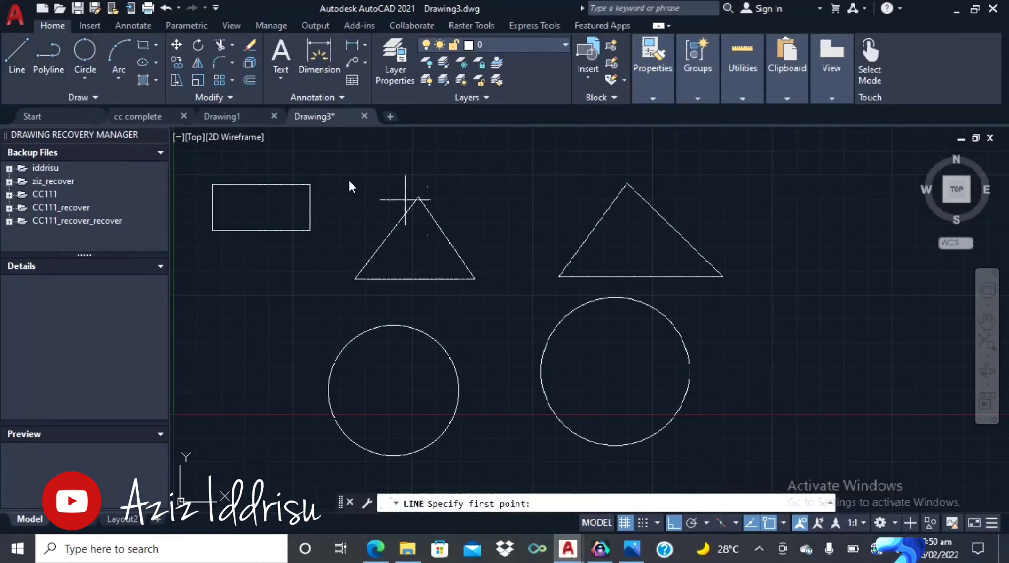
click(755, 325)
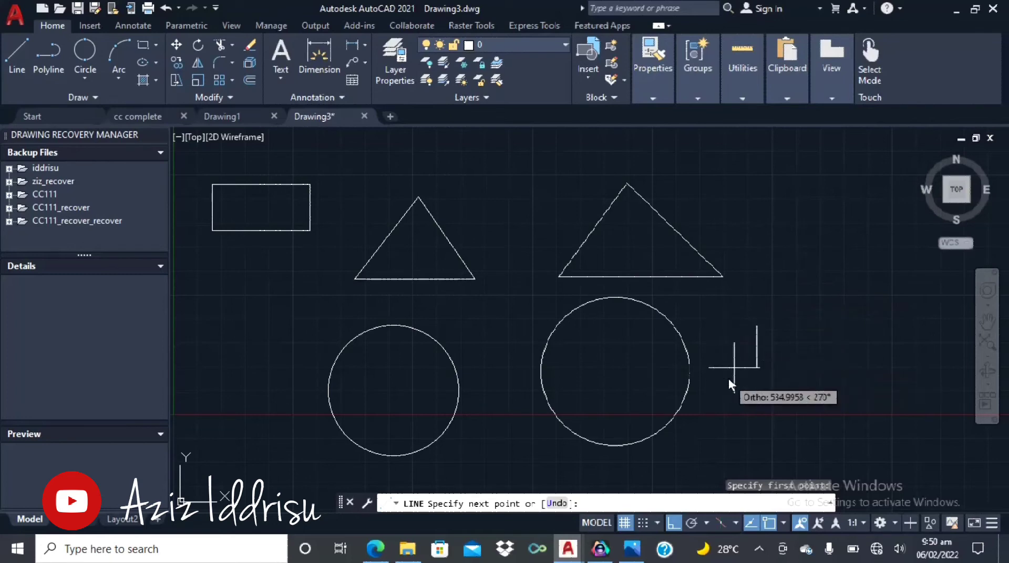
click(832, 326)
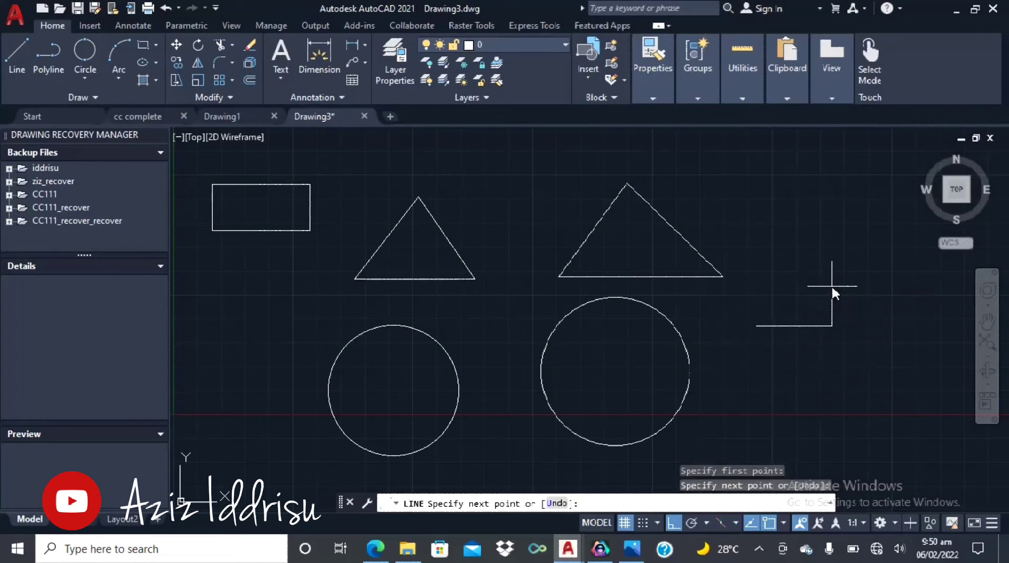
click(822, 206)
click(771, 213)
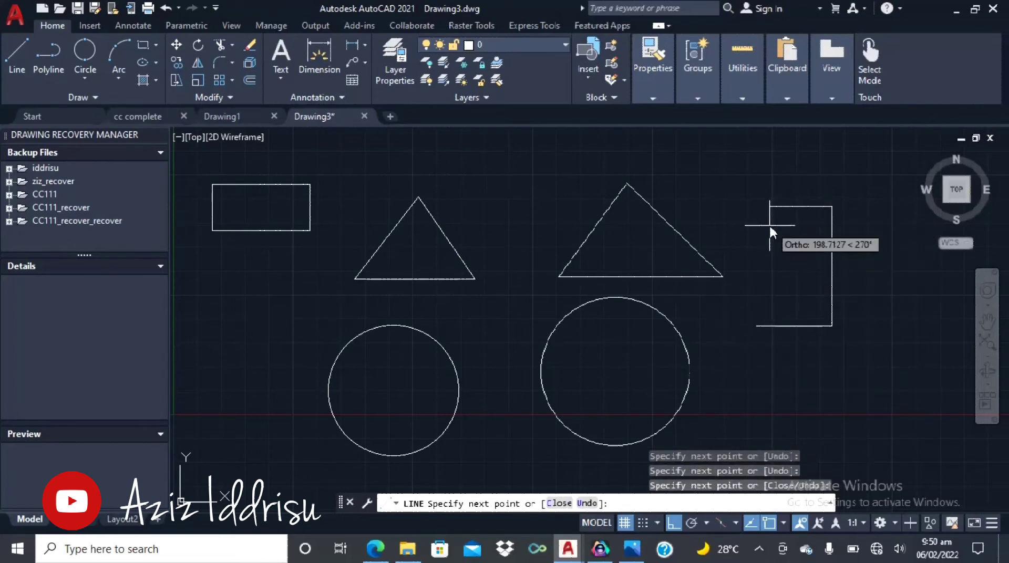
click(778, 373)
click(723, 373)
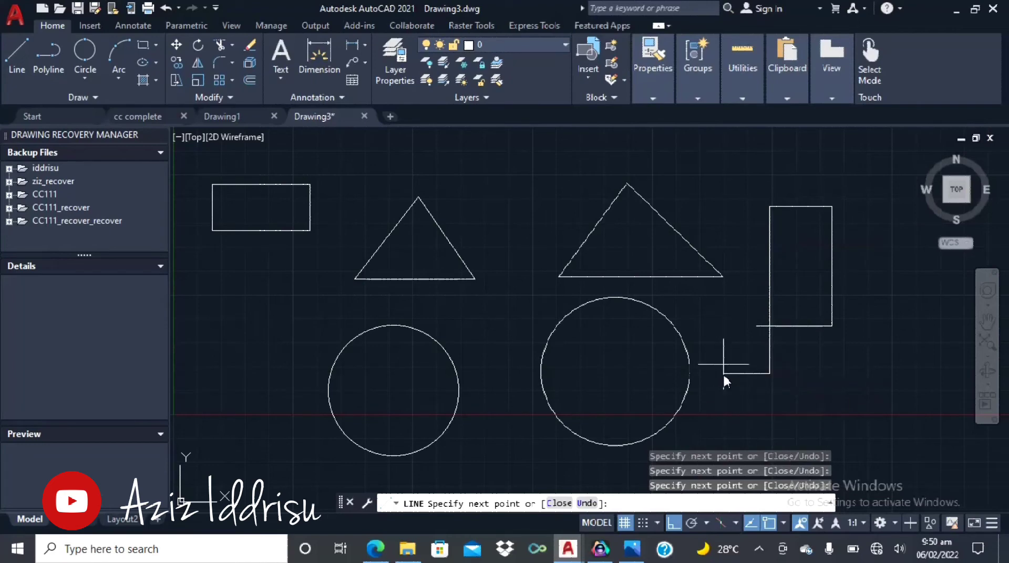
click(724, 309)
click(795, 297)
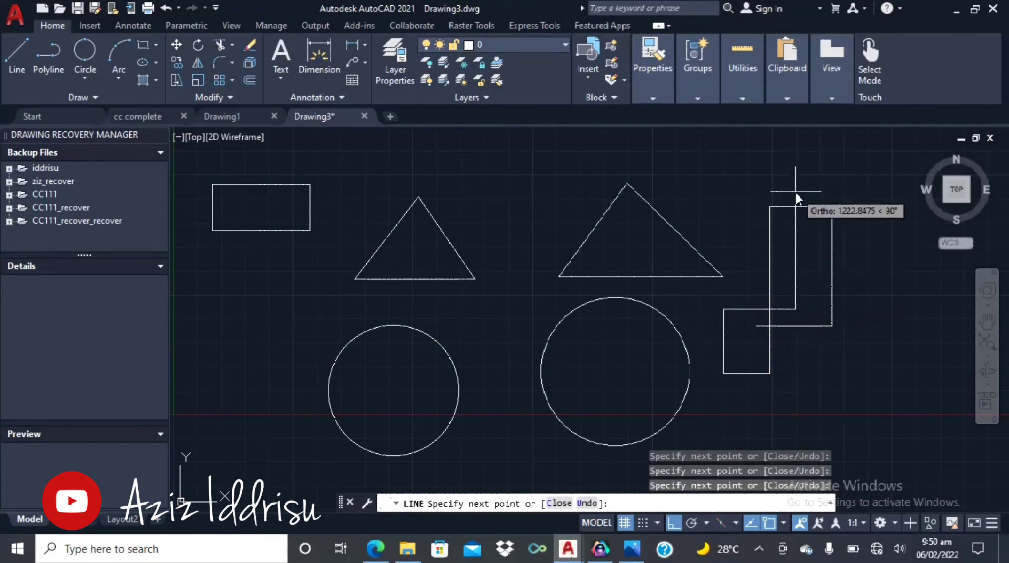
click(796, 194)
click(743, 209)
click(751, 278)
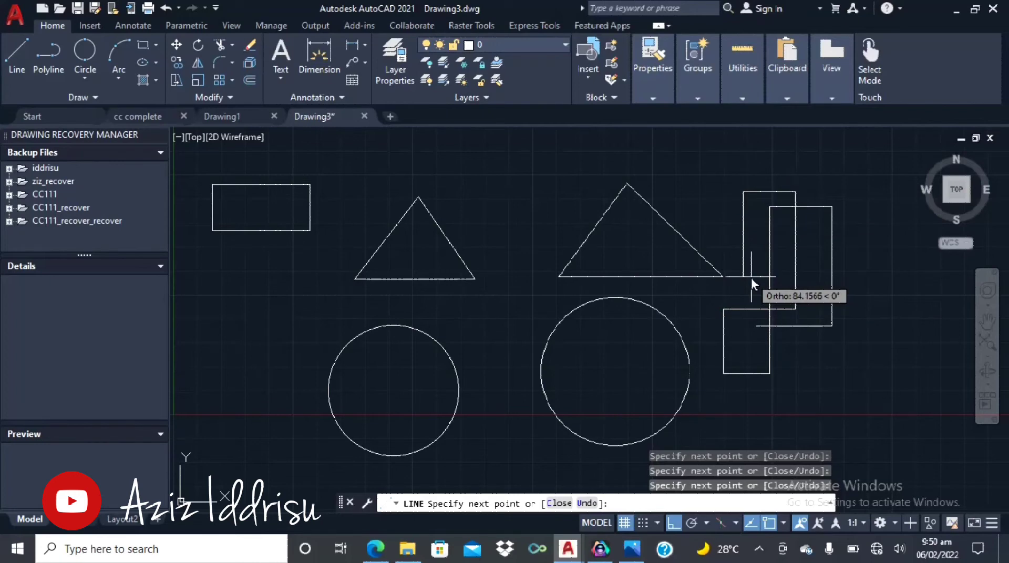
key(Escape)
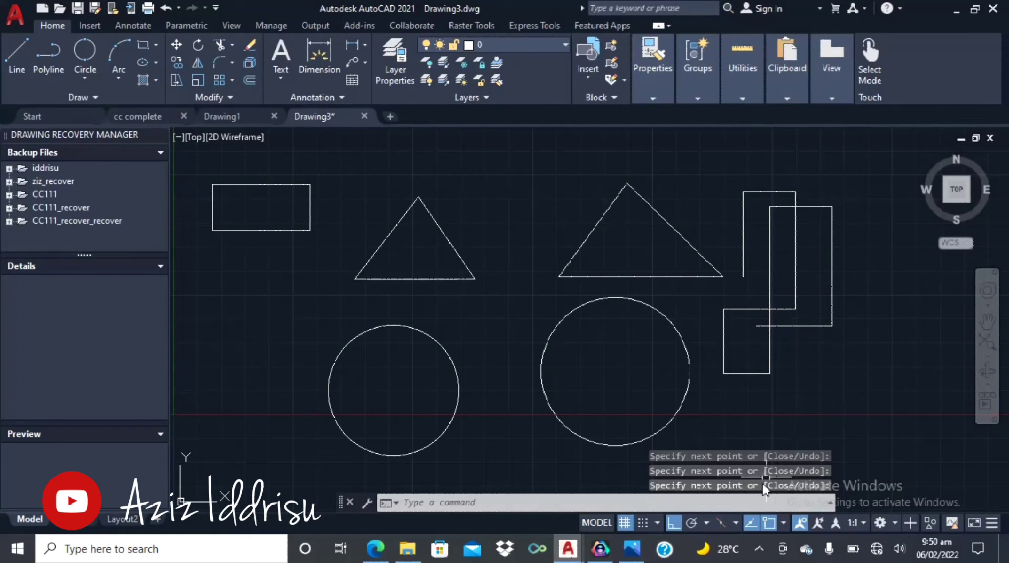
Enable polar tracking with the 45, 90, 135, 180 increments and preview a line's tracking directions from a point below the rectangle.
click(706, 523)
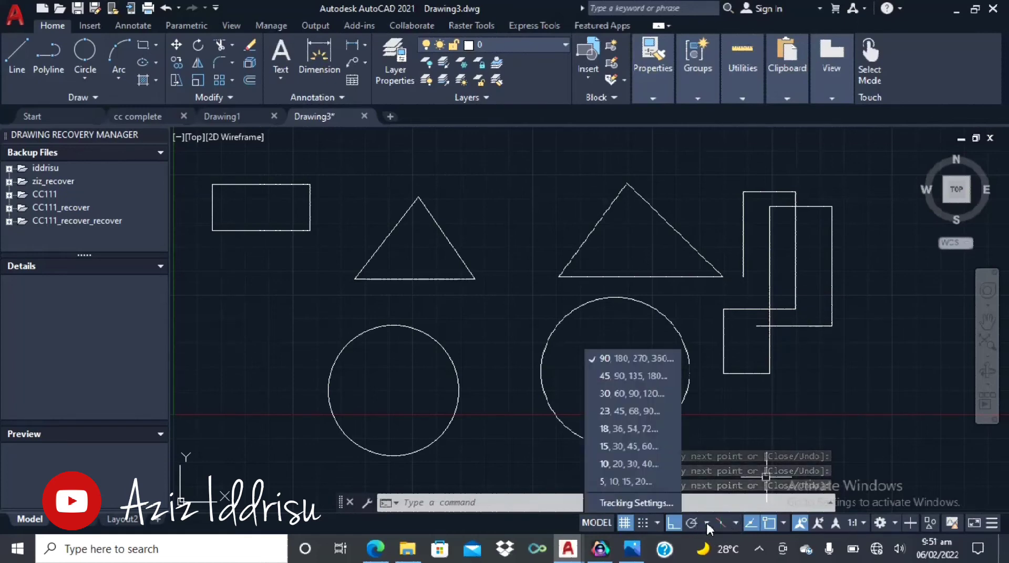
click(626, 377)
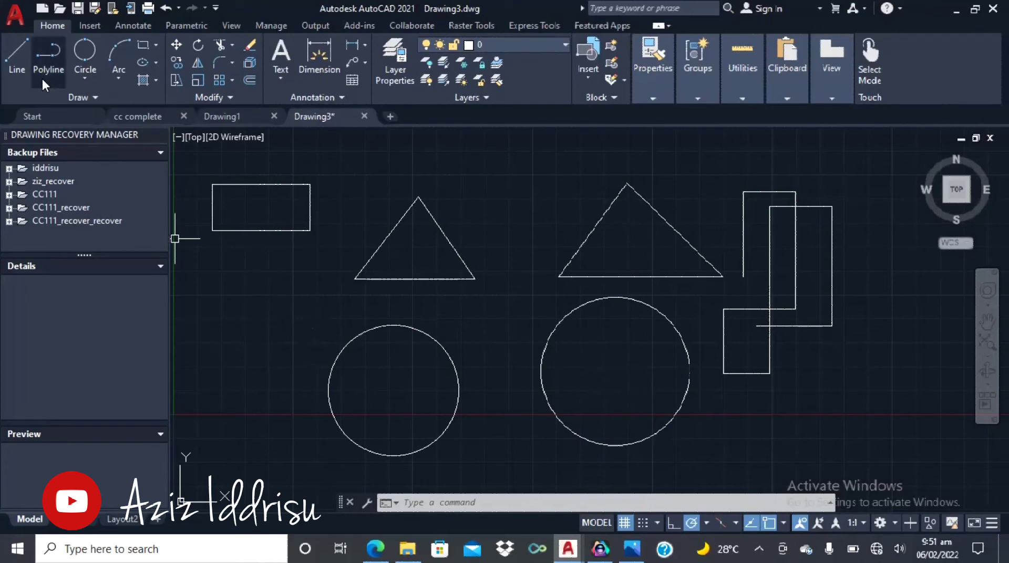
click(23, 63)
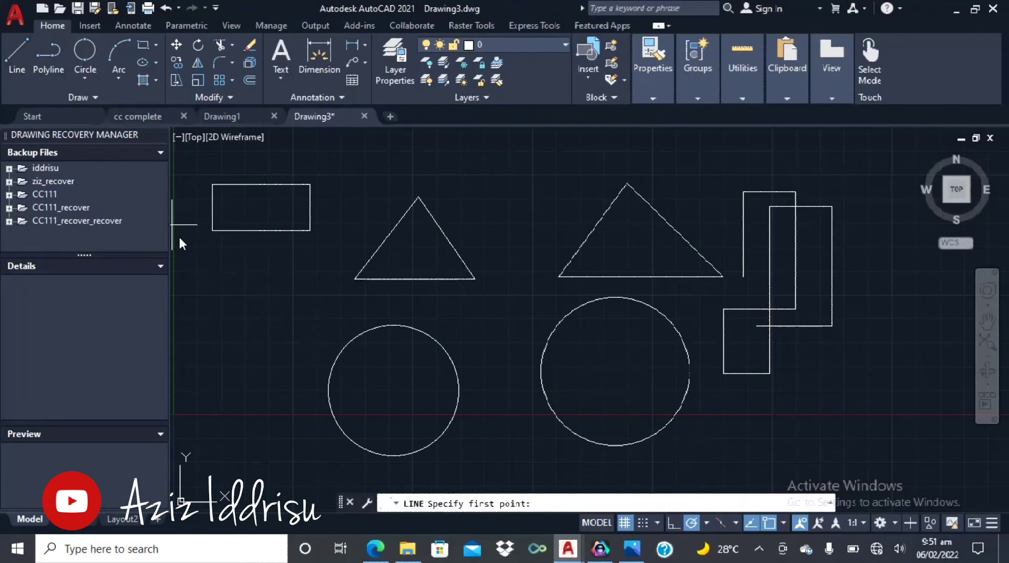
click(221, 358)
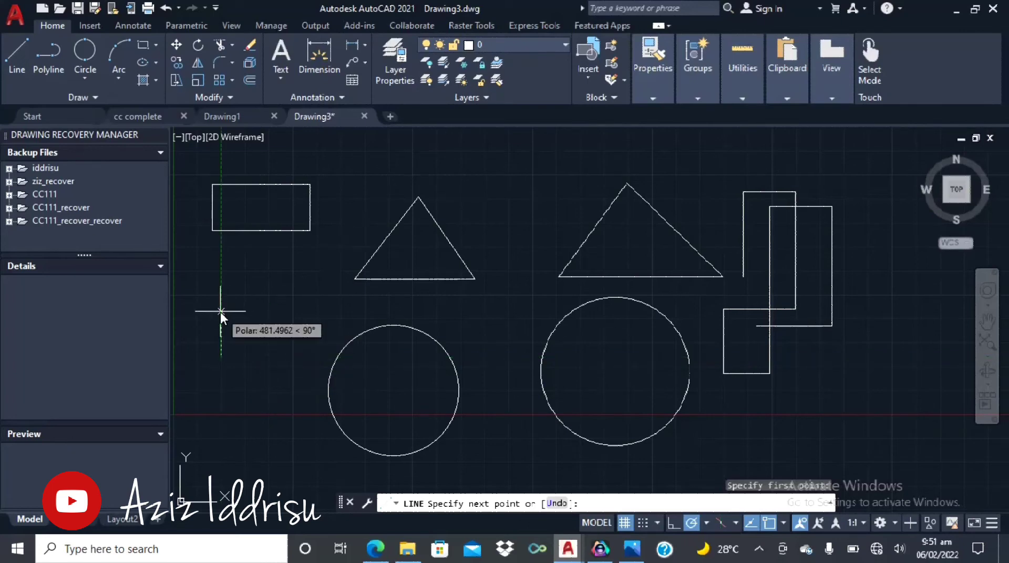
key(Escape)
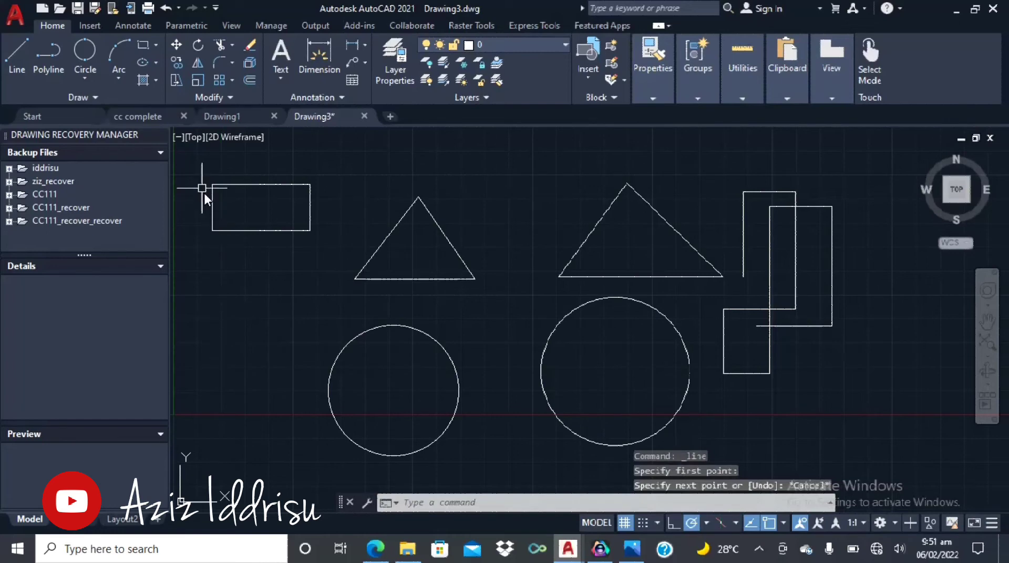
Sweep a selection window around all shapes, and crossing-select the polyline triangle, the circle below it and the orthogonal lines, clearing the selection.
click(199, 169)
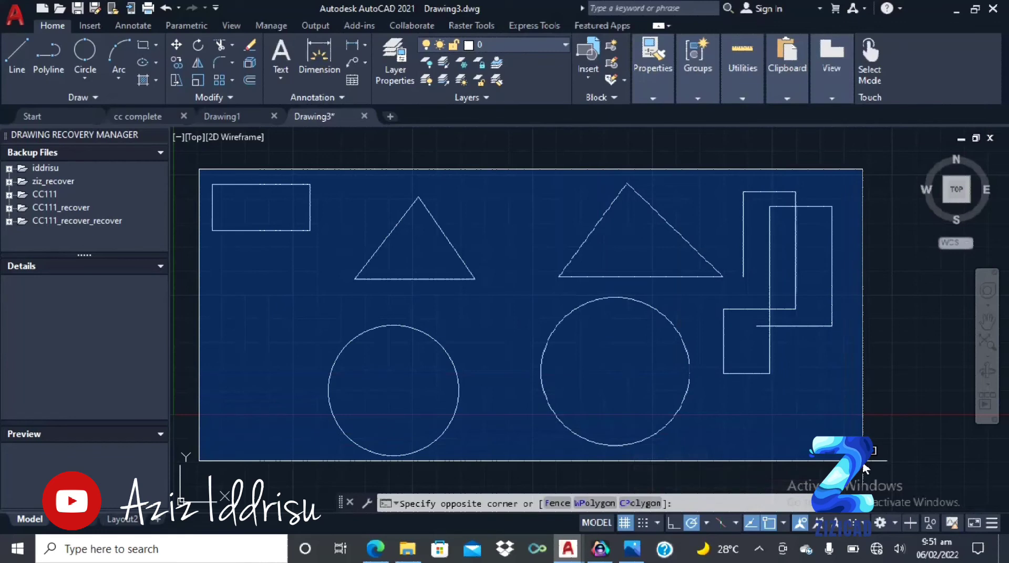
click(379, 173)
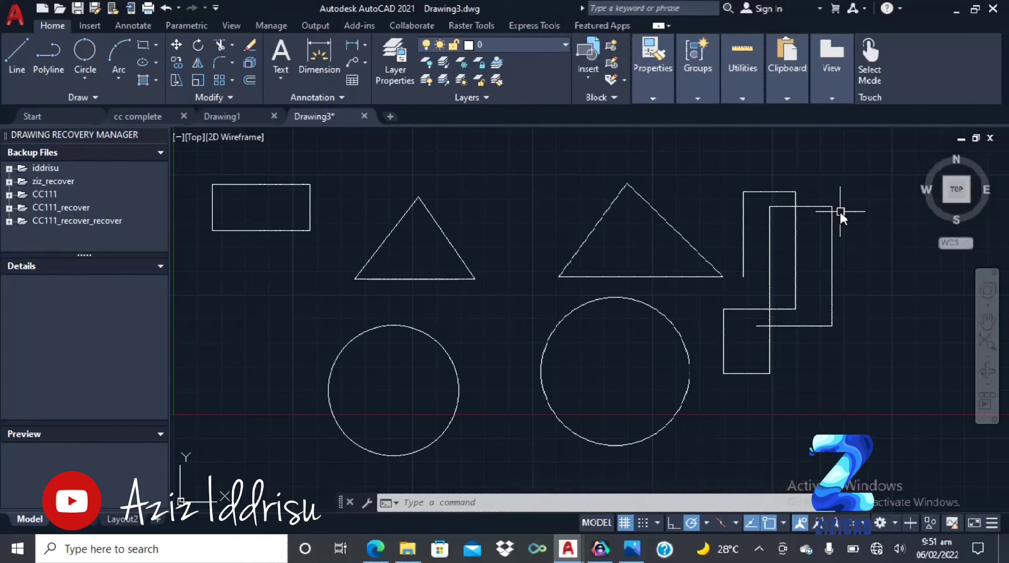
click(863, 164)
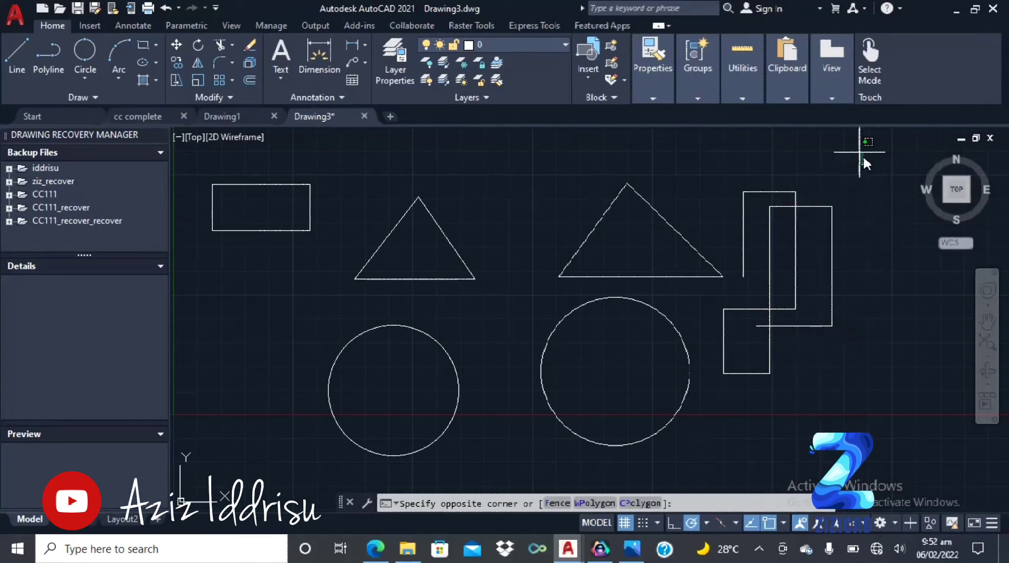
click(502, 473)
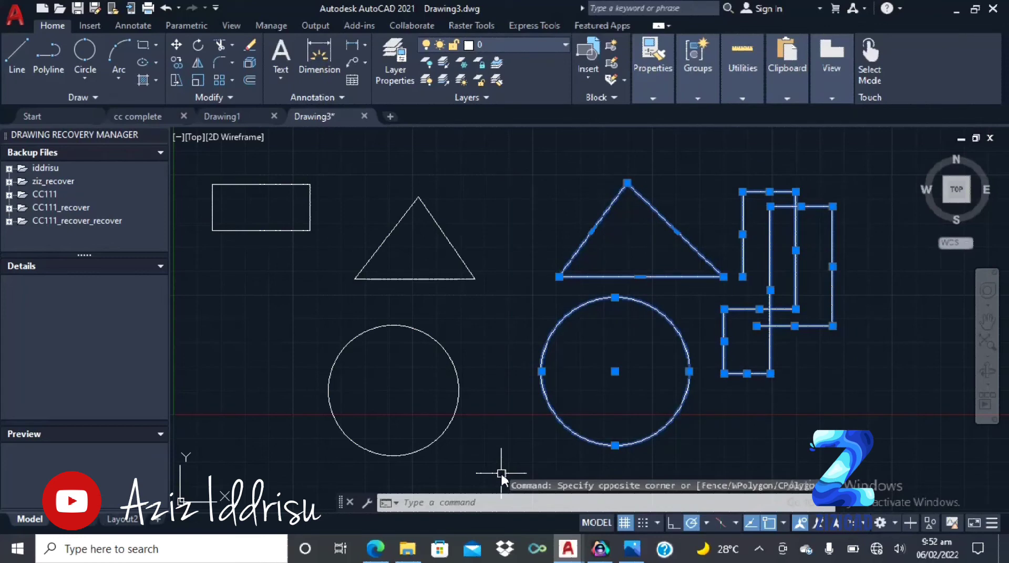
key(Escape)
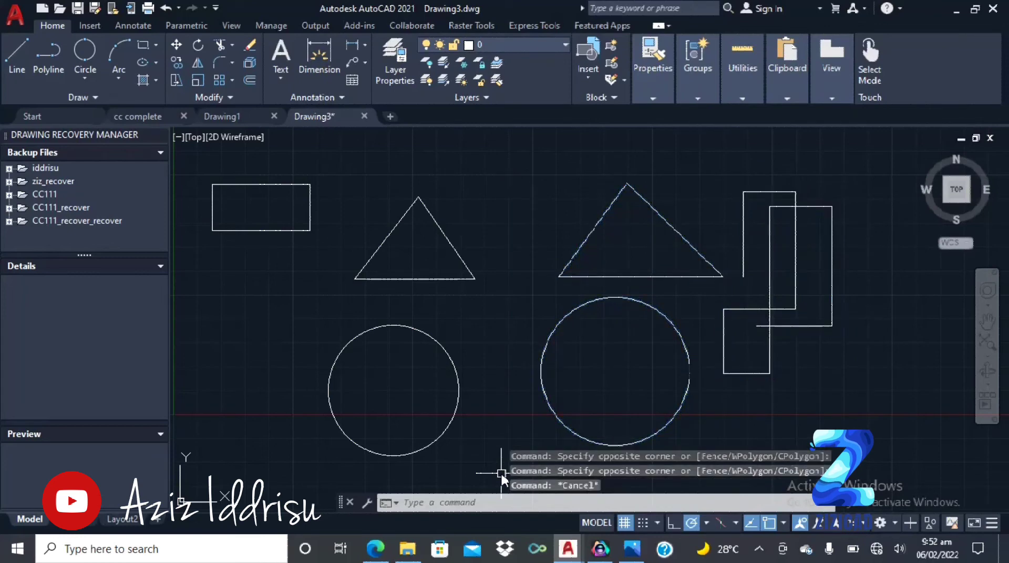
Select the polyline triangle, its circle and the orthogonal lines with a left-to-right enclosing window, and clear the selection.
click(496, 153)
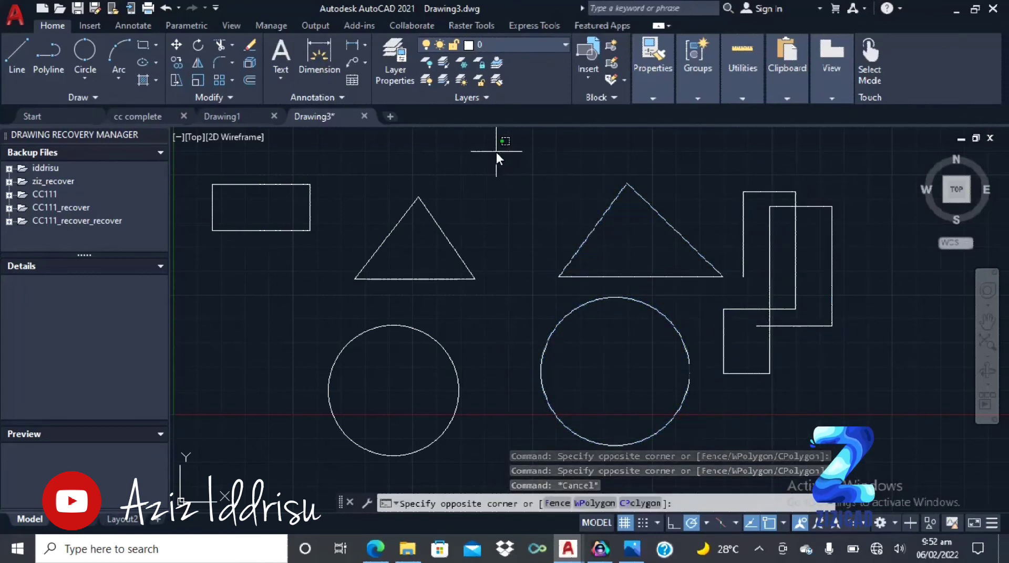
click(879, 456)
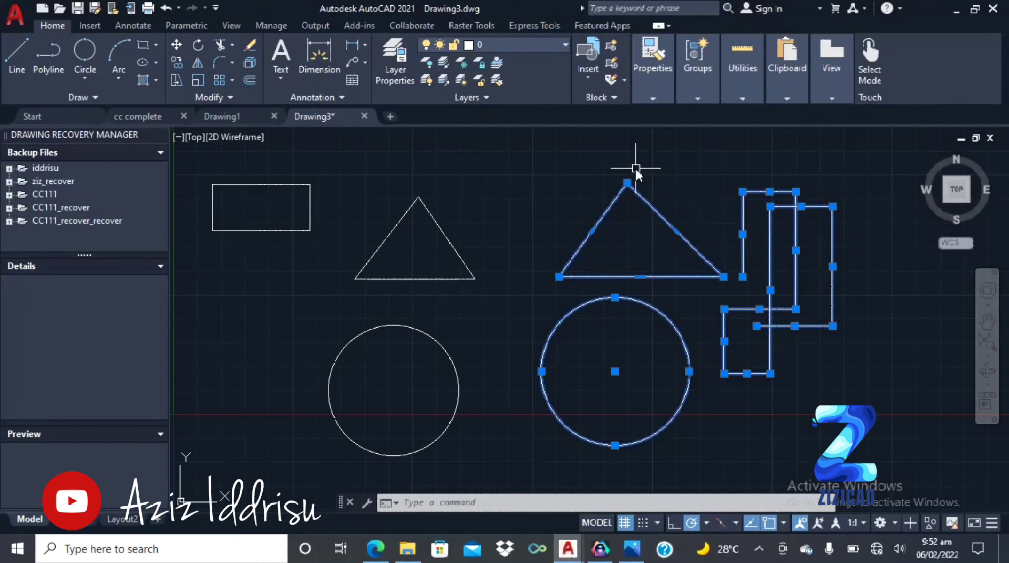
key(Escape)
key(Escape)
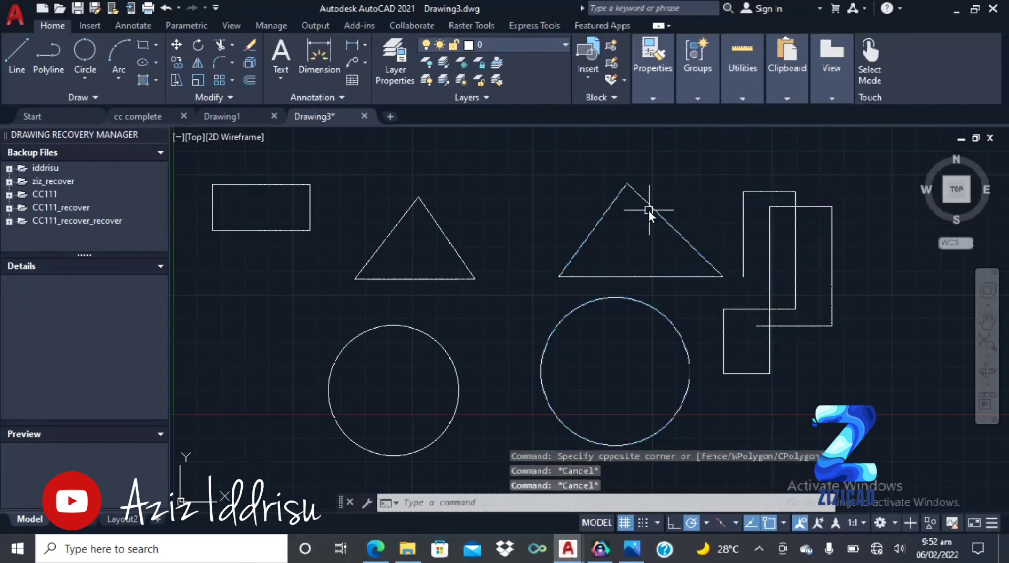
Window-select the whole polyline triangle twice, clearing it each time, and try a window enclosing only part of it for comparison.
click(555, 172)
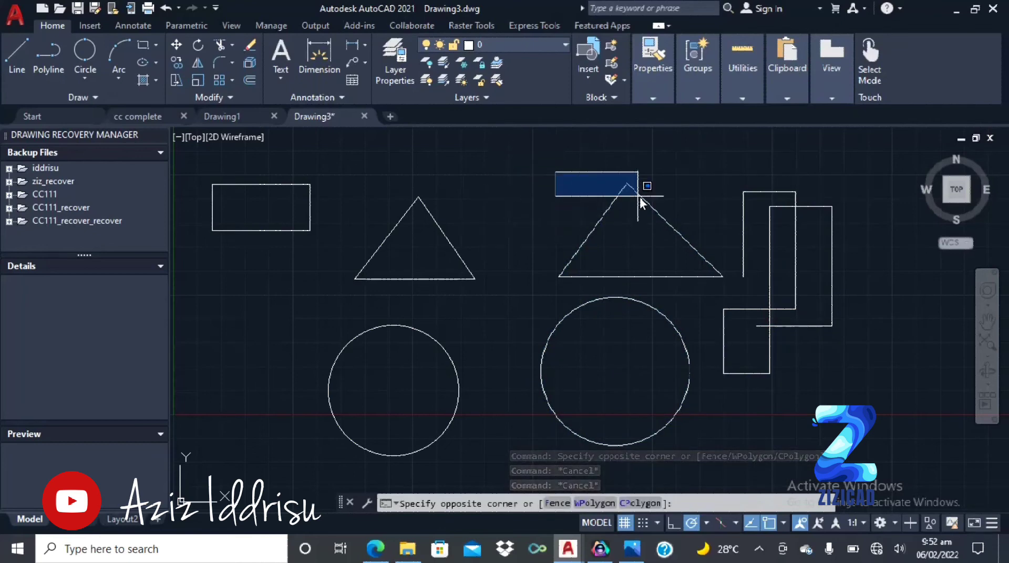
click(735, 292)
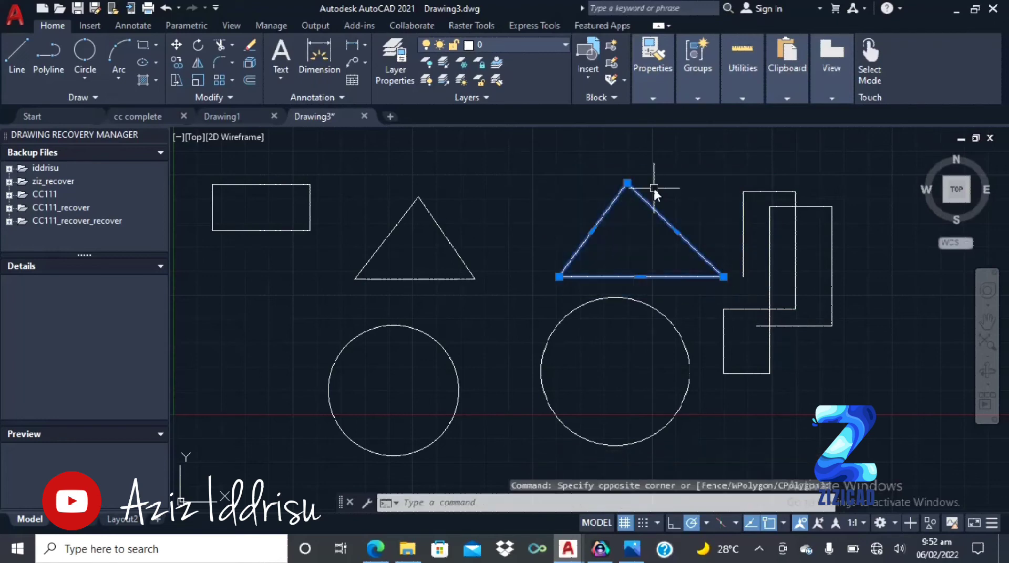
key(Escape)
click(535, 157)
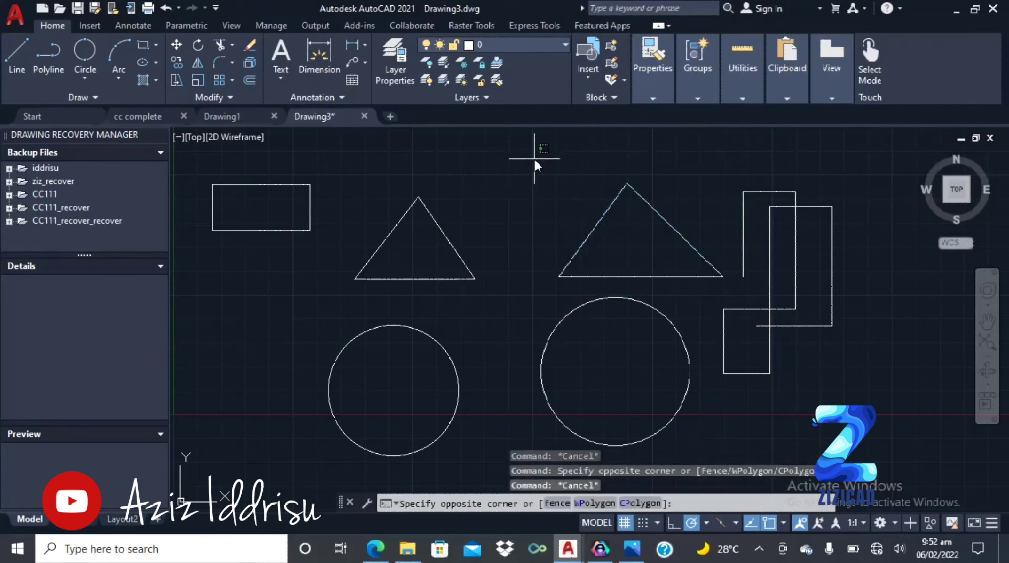
click(733, 291)
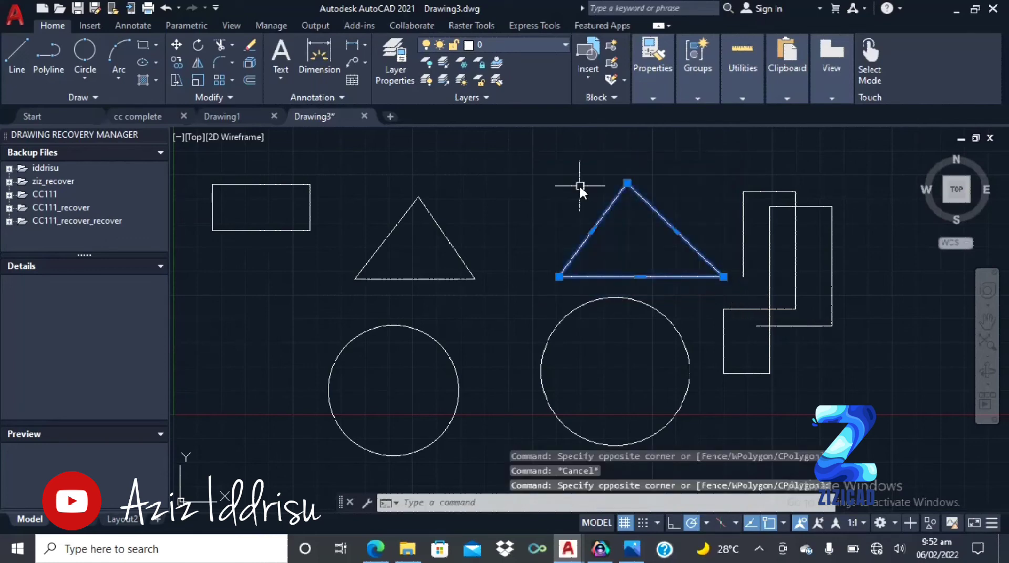
key(Escape)
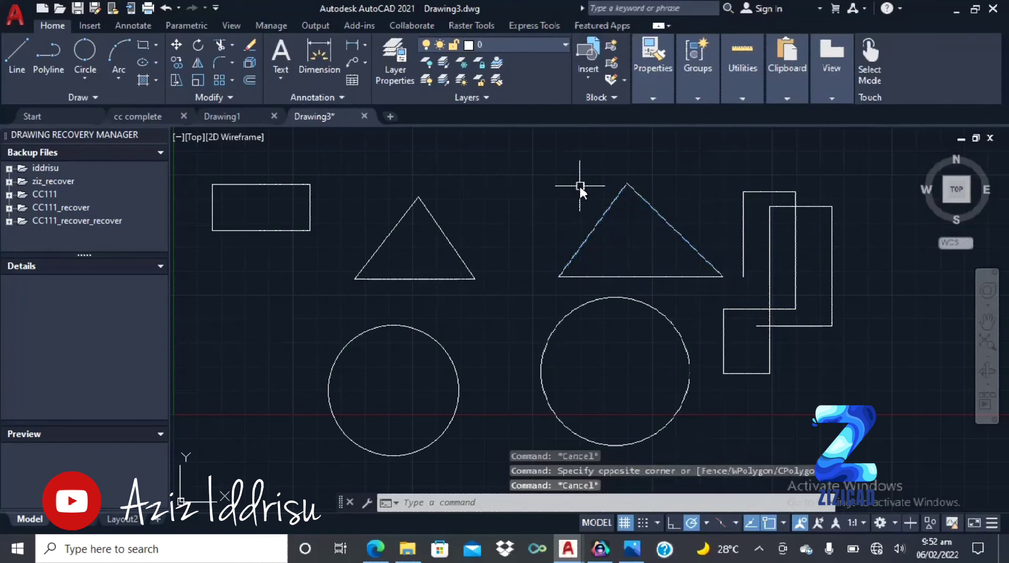
click(526, 152)
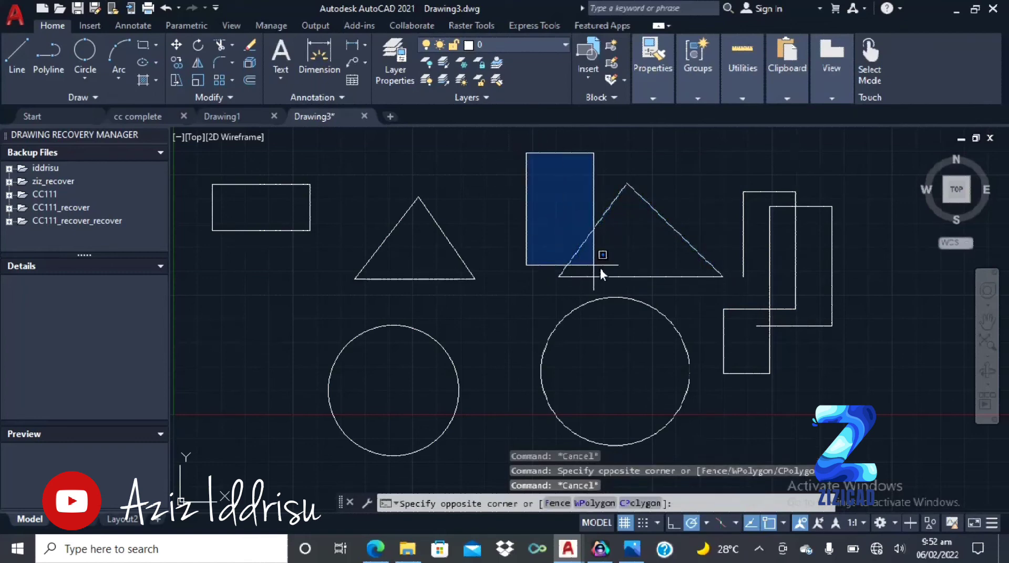
click(594, 294)
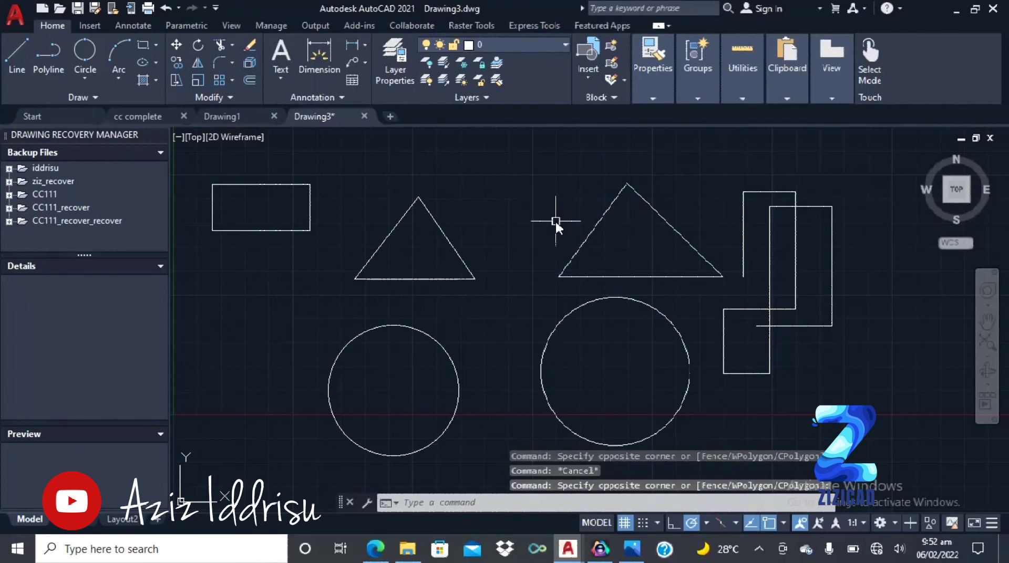
Crossing-select the polyline triangle twice with a right-to-left window over only its left edge, clearing the selection each time.
click(603, 176)
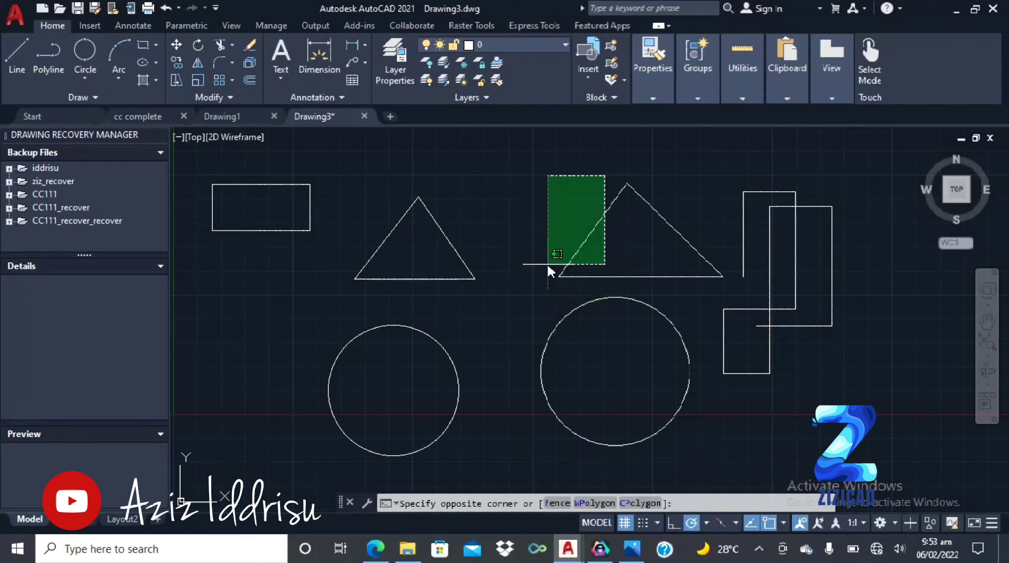
click(532, 288)
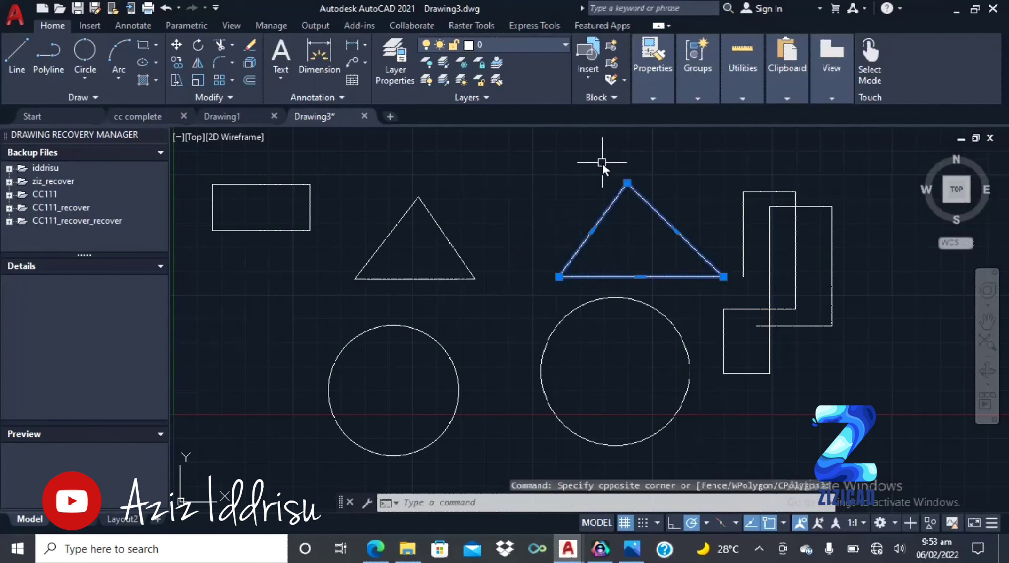
key(Escape)
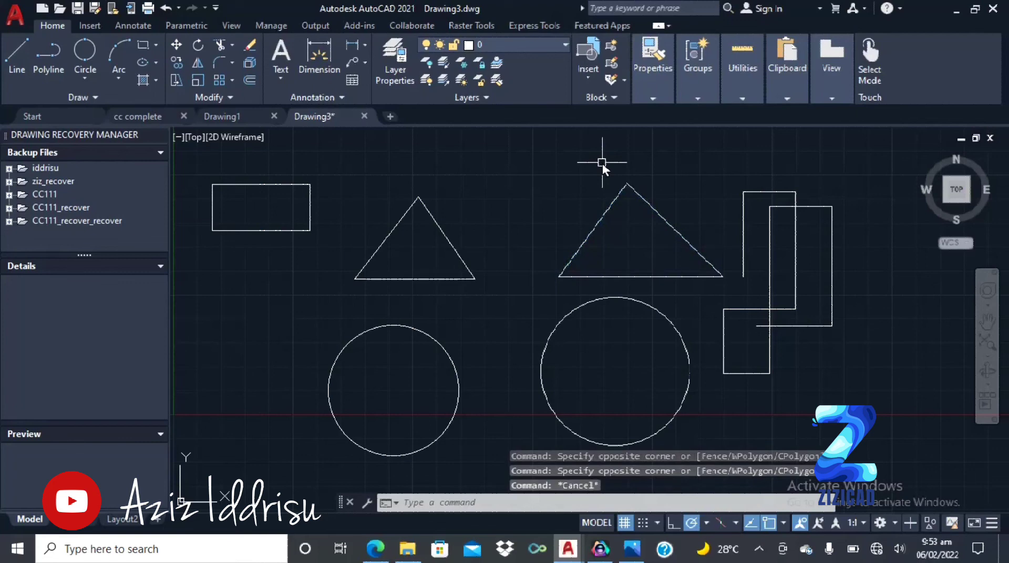
click(595, 180)
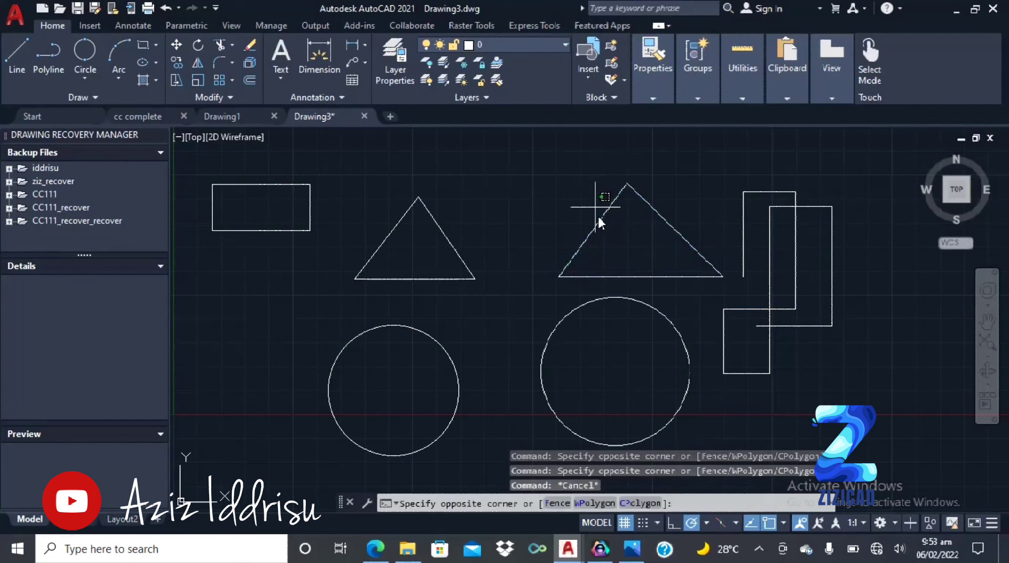
click(548, 284)
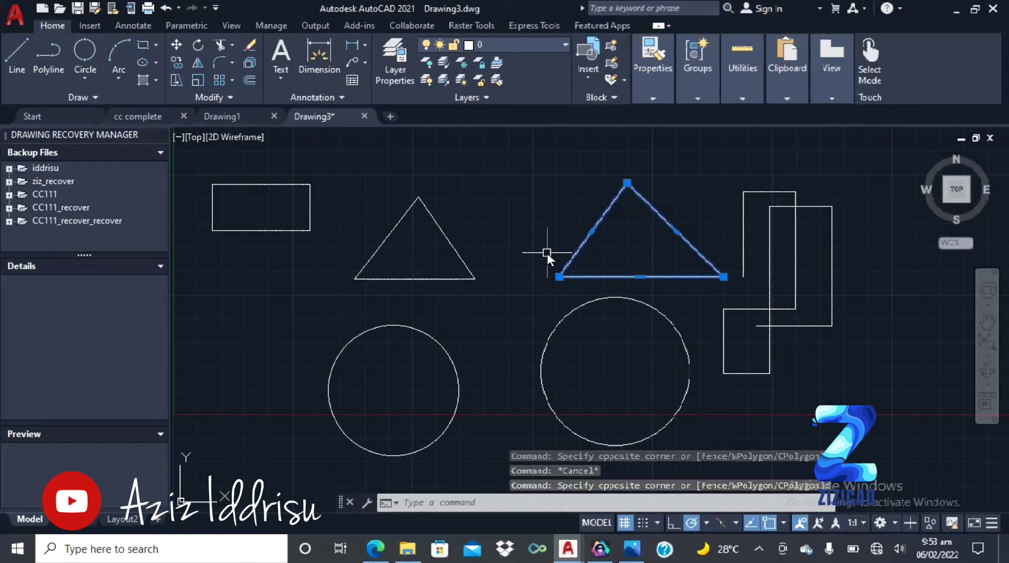
key(Escape)
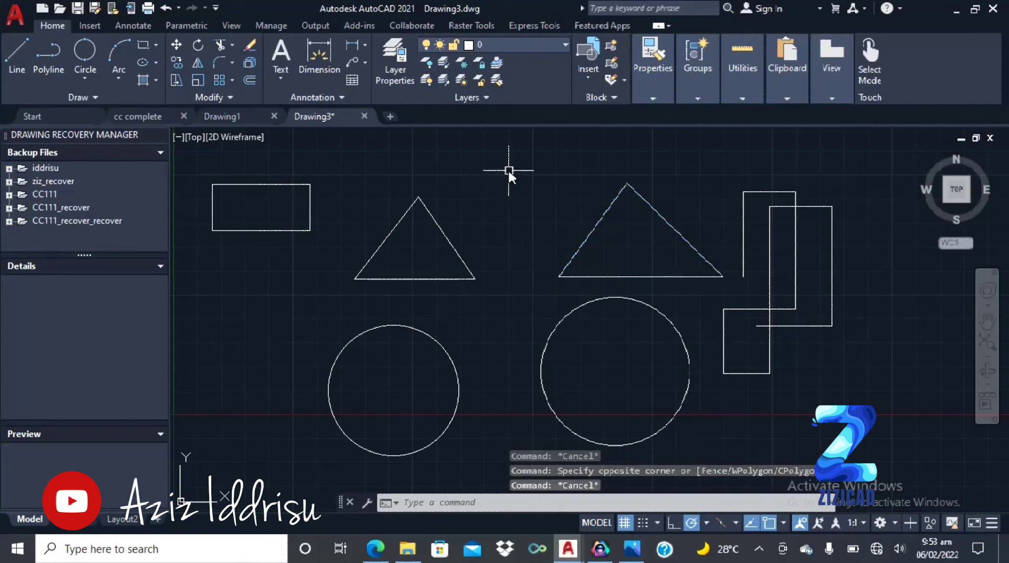
Crossing-lasso the right side of the separate-line triangle, and try window and crossing lassos over part of the polyline triangle, clearing the selections.
mouse_move(519, 194)
mouse_down()
mouse_move(489, 218)
mouse_move(418, 217)
mouse_up()
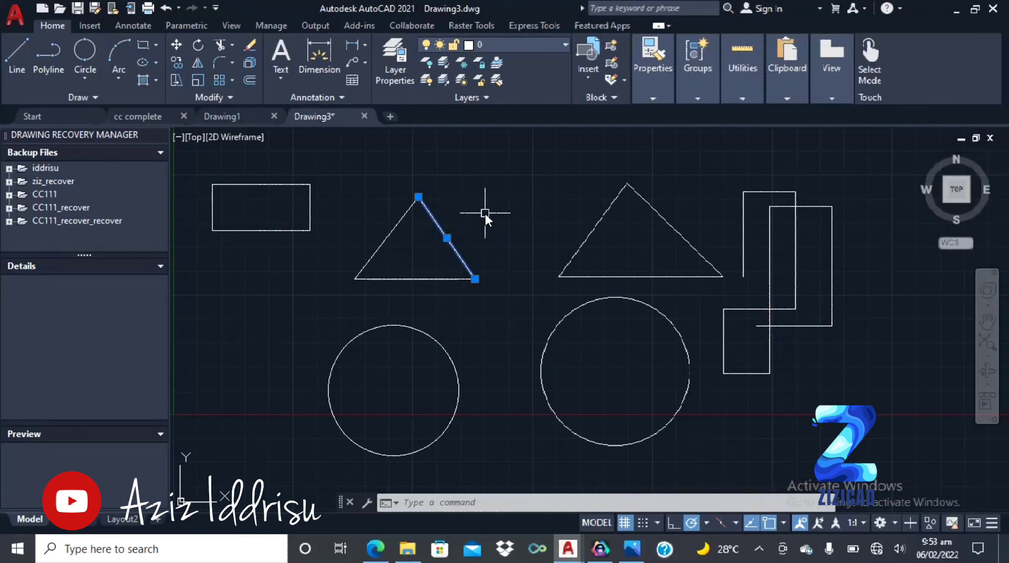
key(Escape)
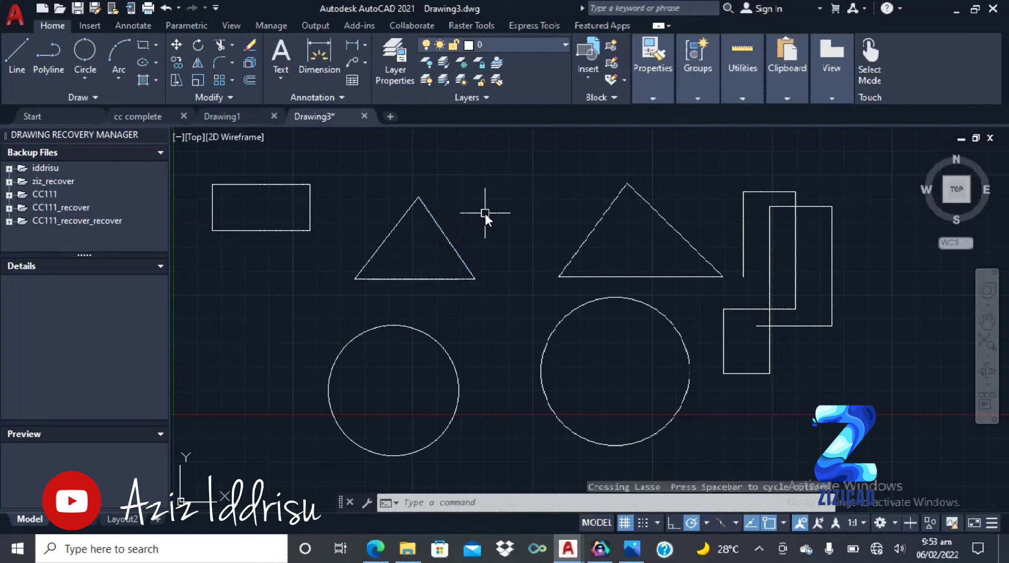
mouse_move(596, 181)
mouse_down()
mouse_move(600, 222)
mouse_move(585, 241)
mouse_move(608, 240)
mouse_move(607, 218)
mouse_move(563, 248)
mouse_up()
mouse_move(561, 246)
mouse_down()
mouse_move(628, 161)
mouse_move(653, 170)
mouse_up()
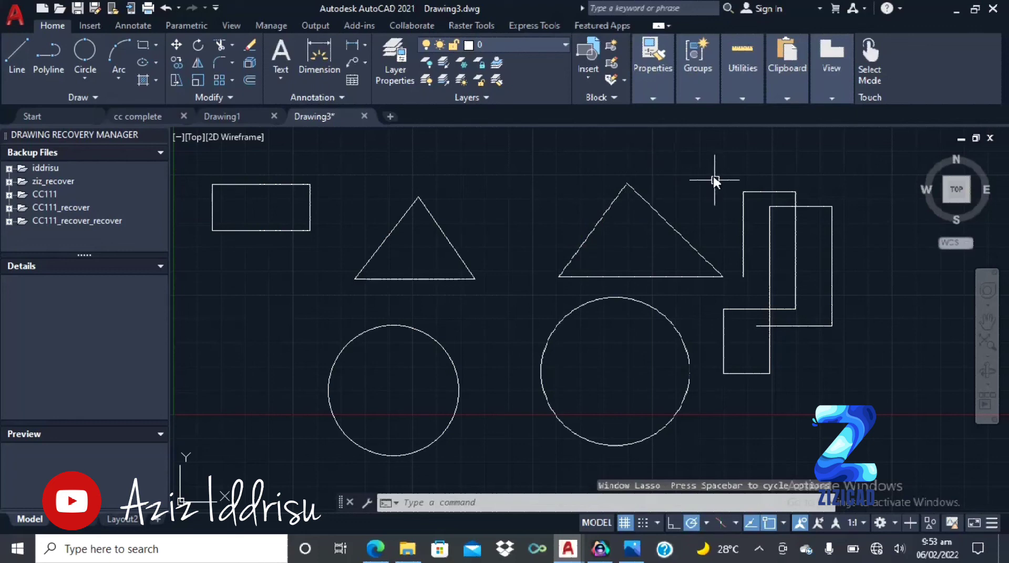
mouse_move(715, 180)
mouse_down()
mouse_move(735, 163)
mouse_move(739, 264)
mouse_move(698, 292)
mouse_move(612, 278)
mouse_move(587, 251)
mouse_move(587, 221)
mouse_up()
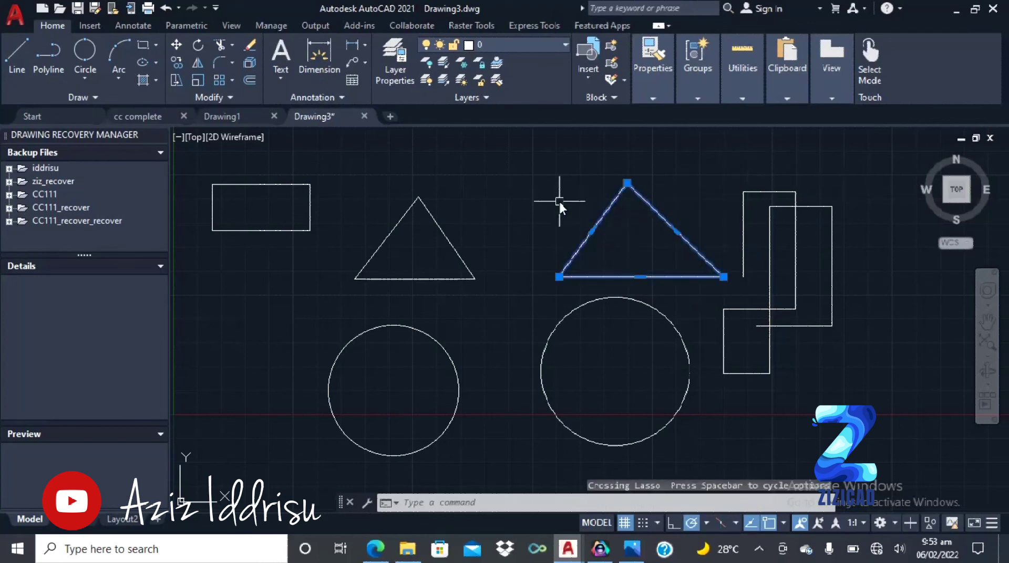
key(Escape)
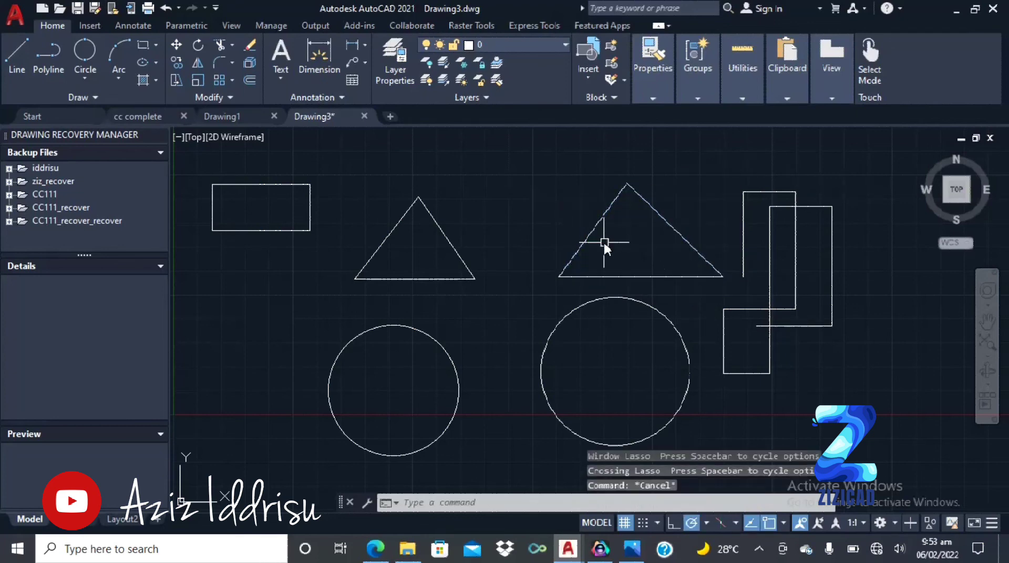